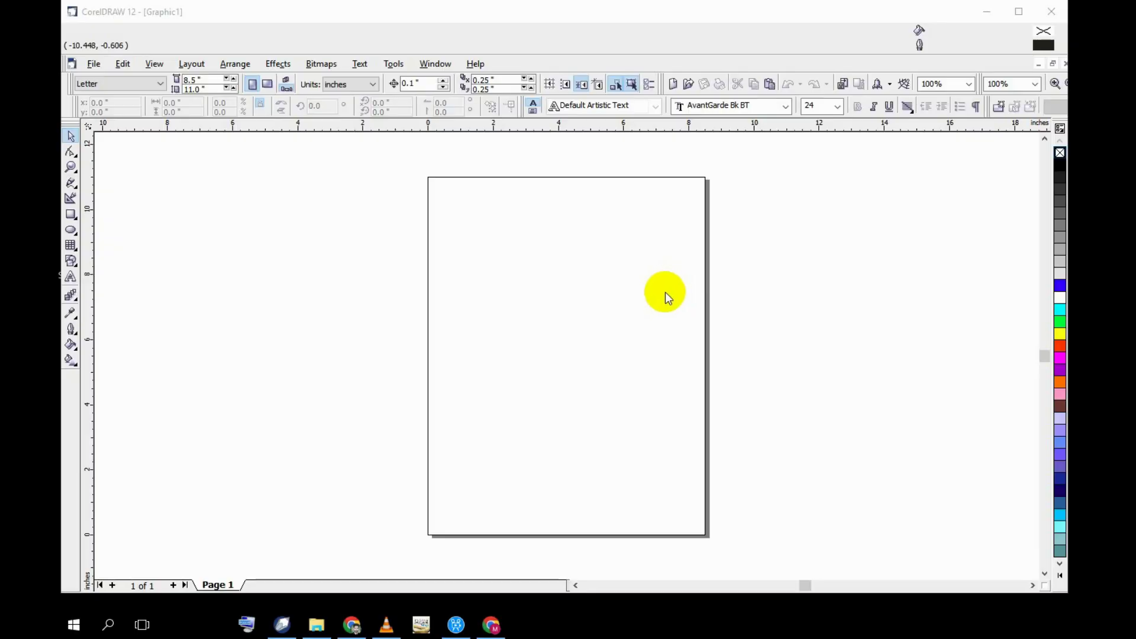
Switch the blank Letter page from portrait to landscape orientation.
click(269, 84)
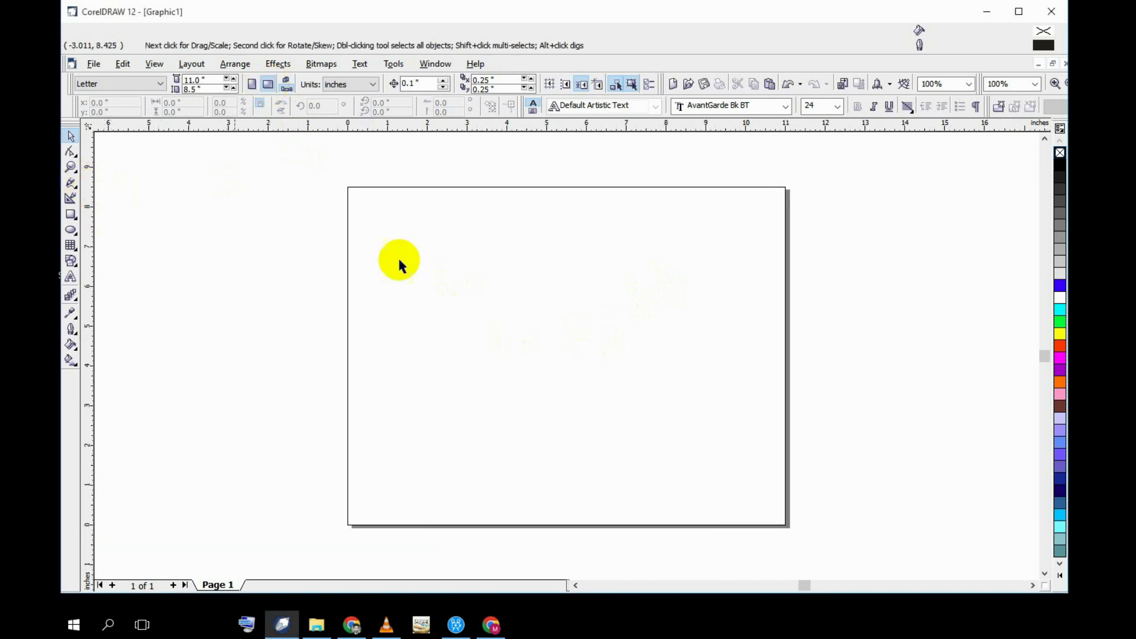
Create an 11 × 8.5-inch page-sized rectangle and move it off to the right.
double_click(74, 218)
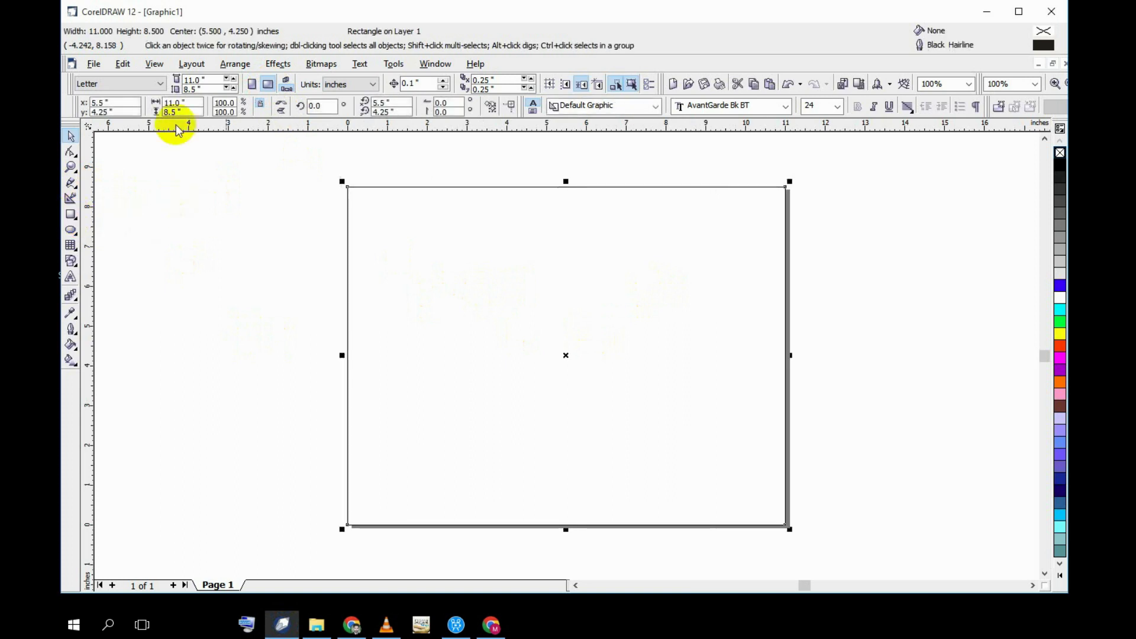
click(602, 346)
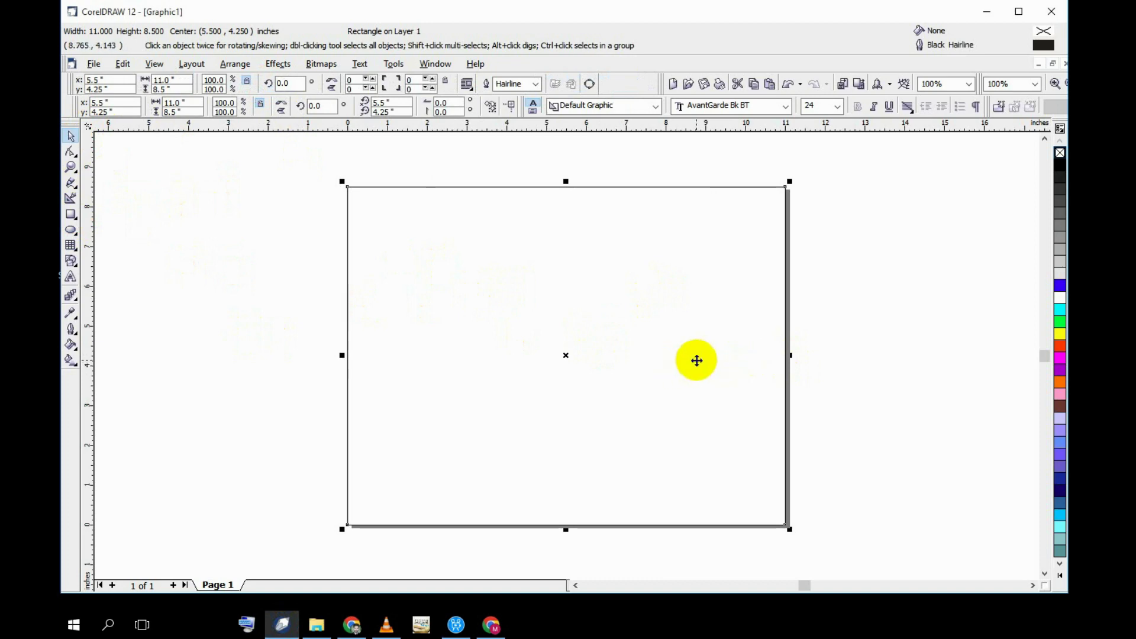
click(956, 312)
click(627, 358)
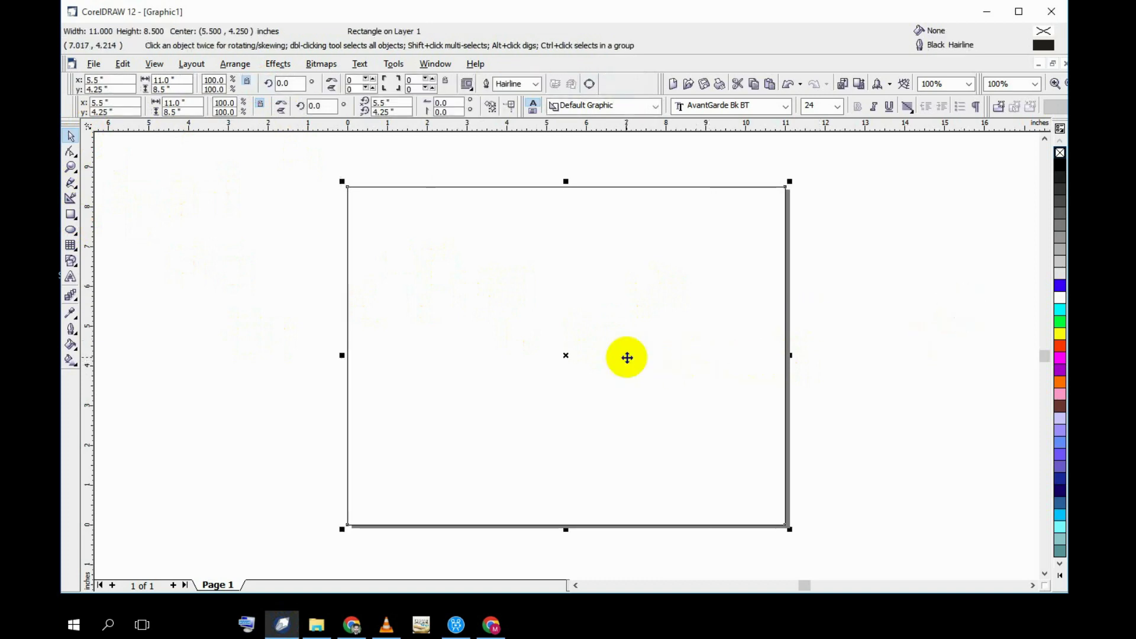
click(892, 329)
click(568, 338)
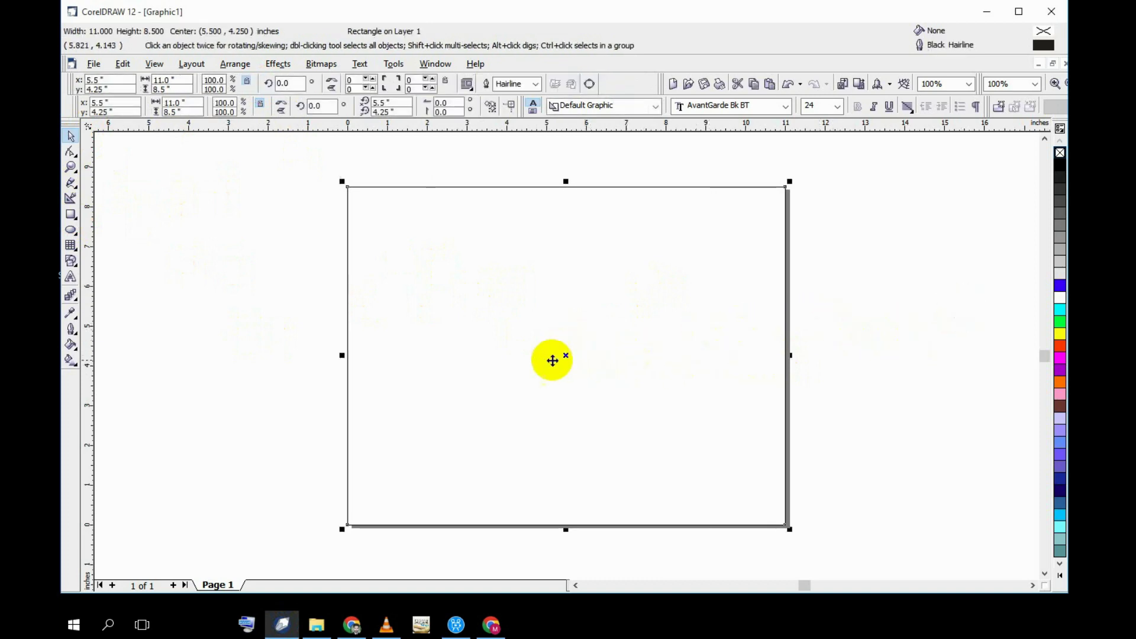
drag(793, 369, 1038, 363)
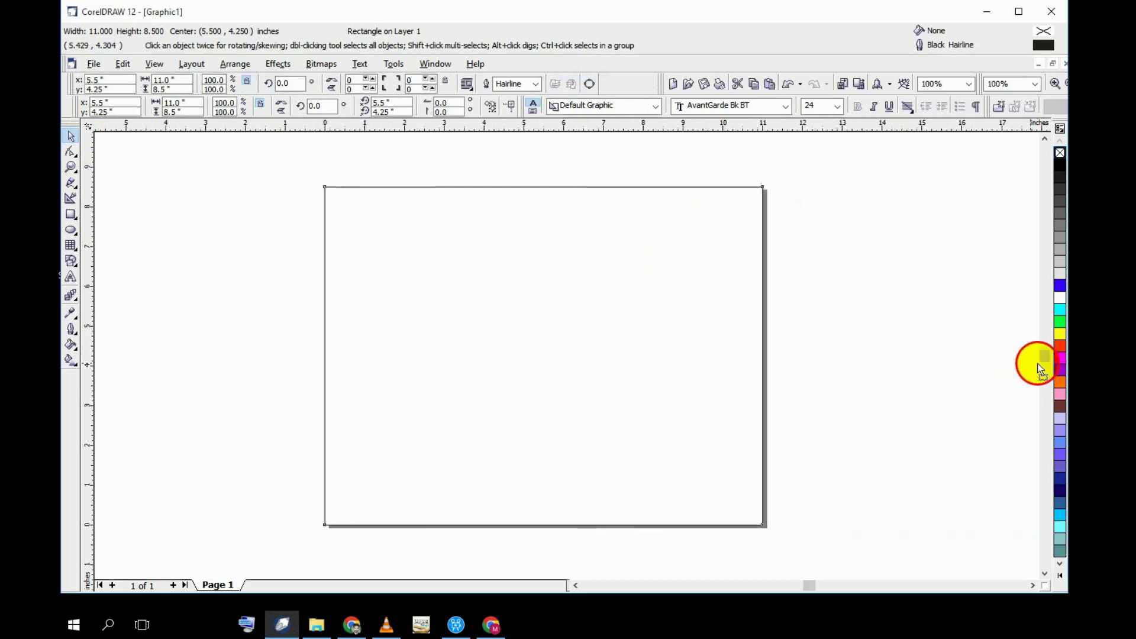
drag(1038, 363, 1048, 362)
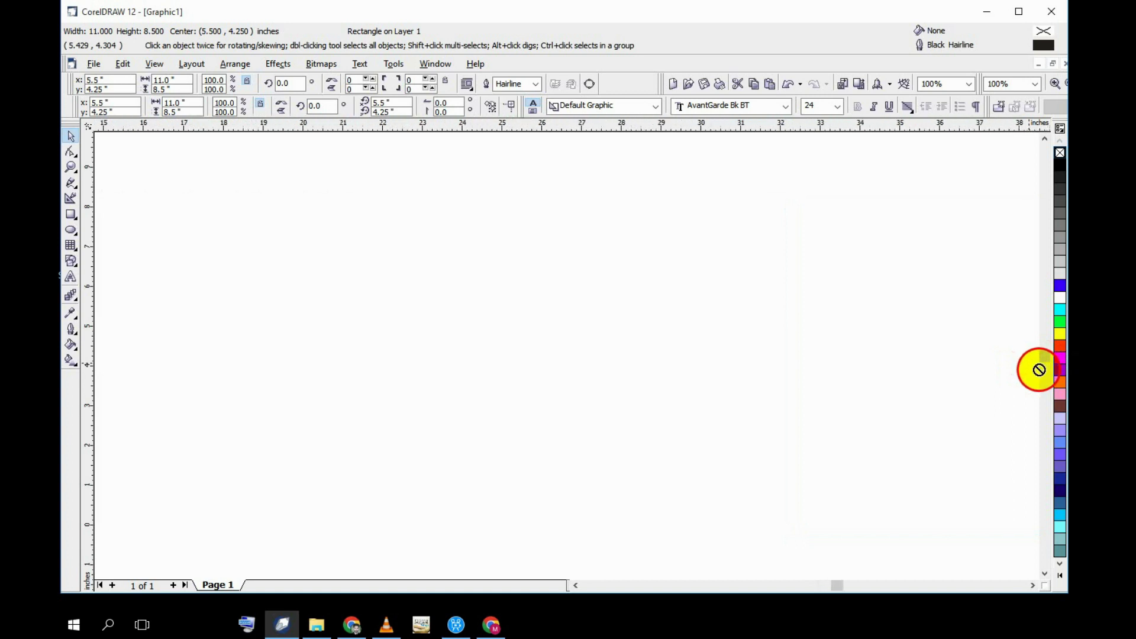
drag(1037, 370, 470, 329)
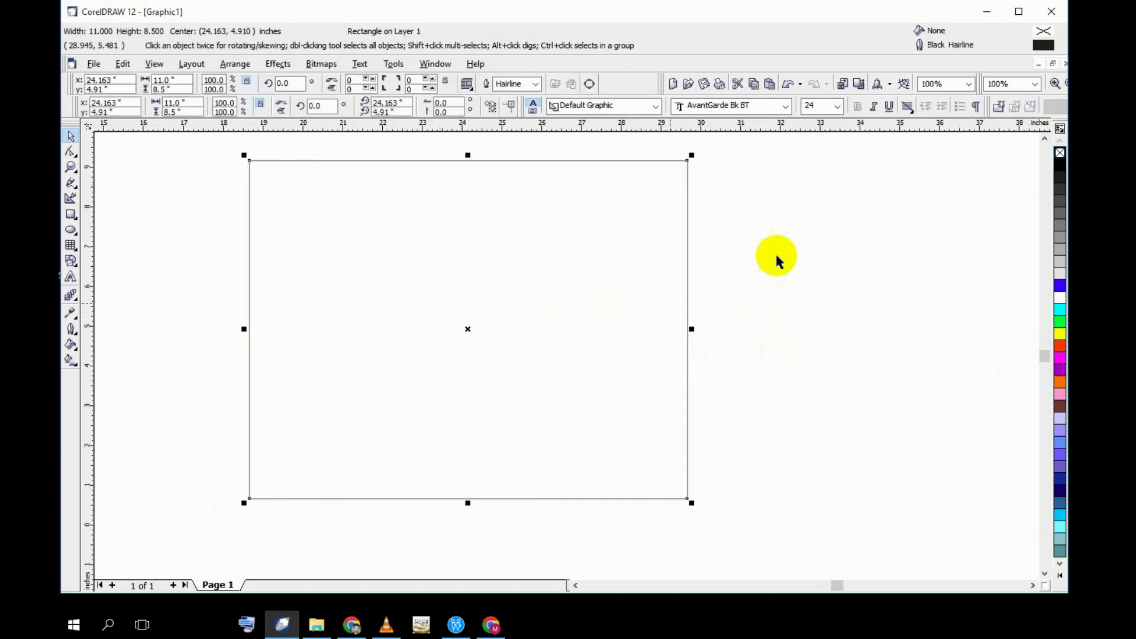
Fill the page-sized rectangle solid red.
click(633, 299)
click(688, 299)
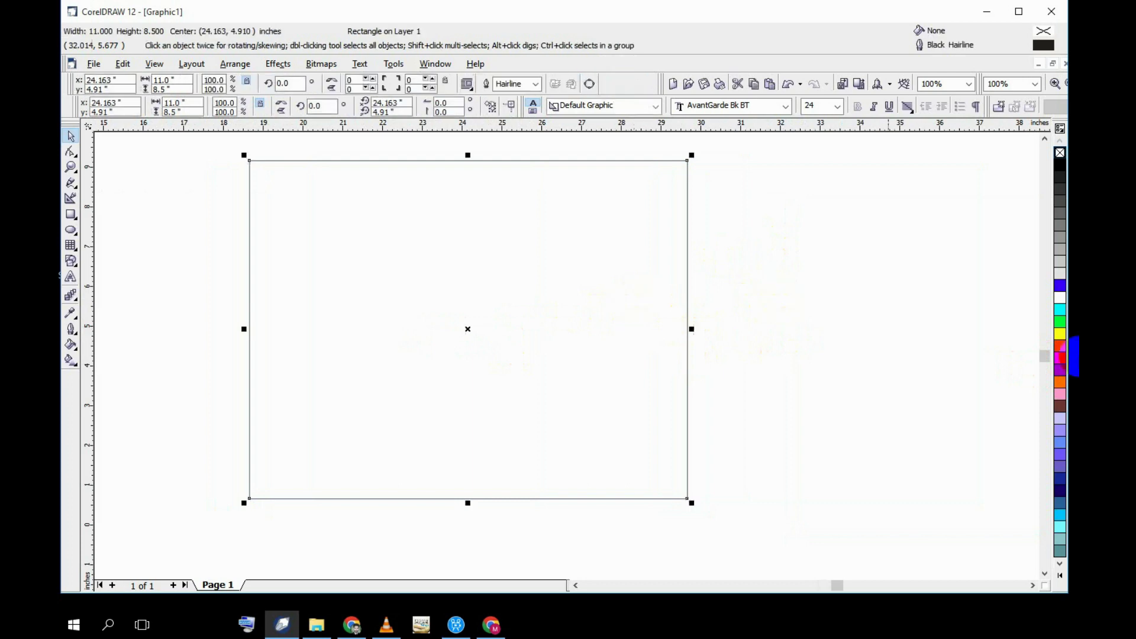
click(1065, 351)
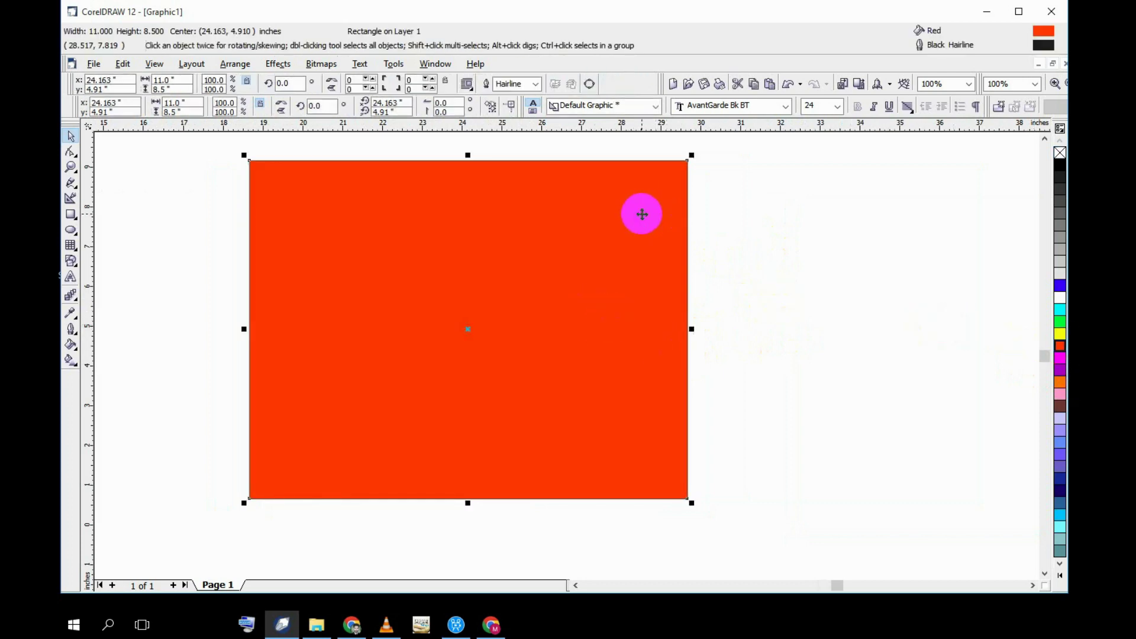
click(691, 156)
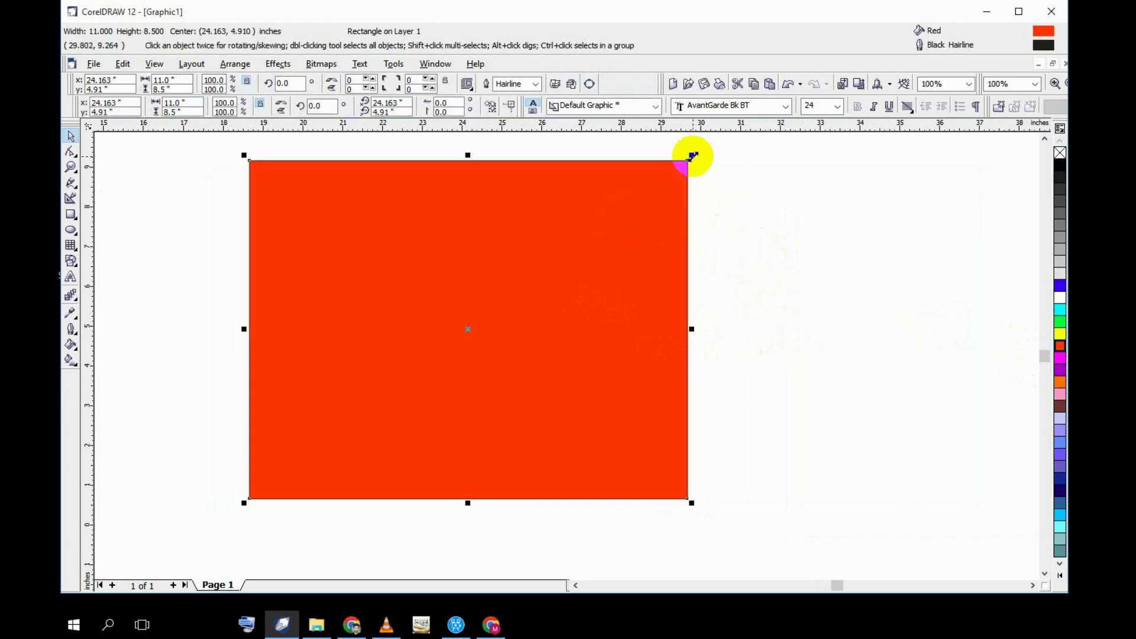
Scale a smaller copy of the rectangle inside the red one and fill it white.
drag(692, 156, 488, 314)
drag(411, 408, 505, 326)
click(887, 316)
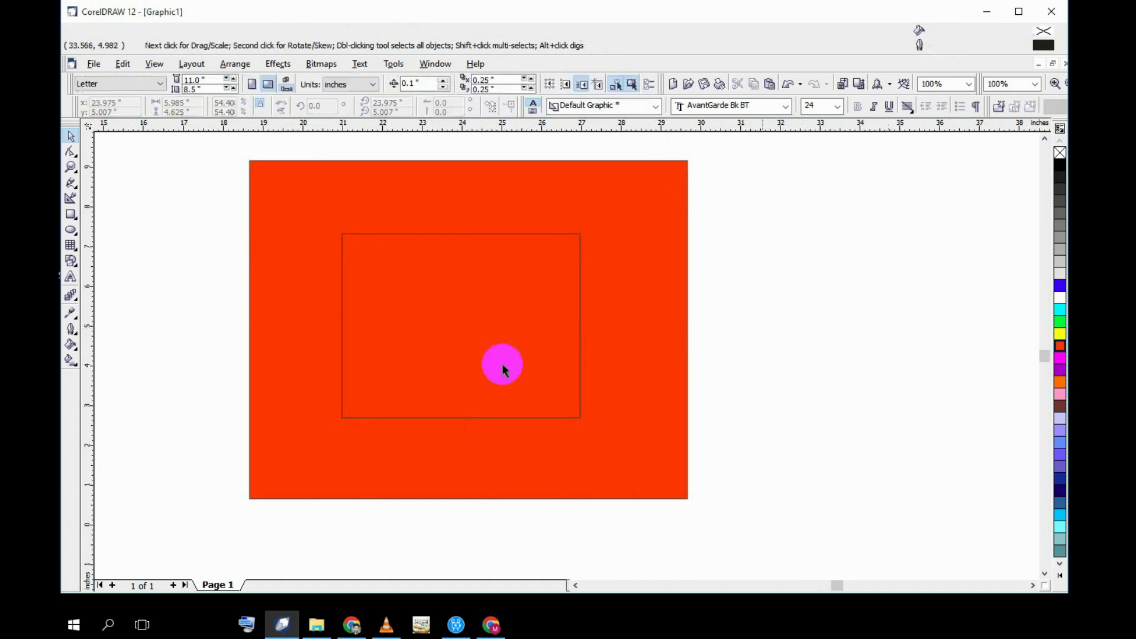
click(582, 354)
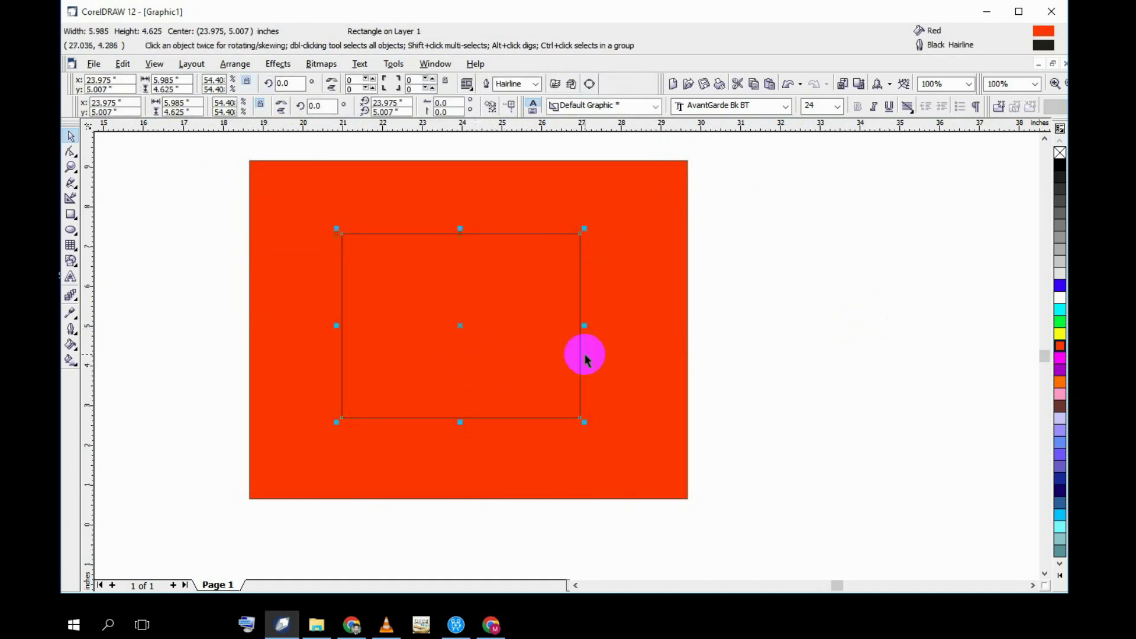
click(1060, 299)
click(861, 323)
click(485, 326)
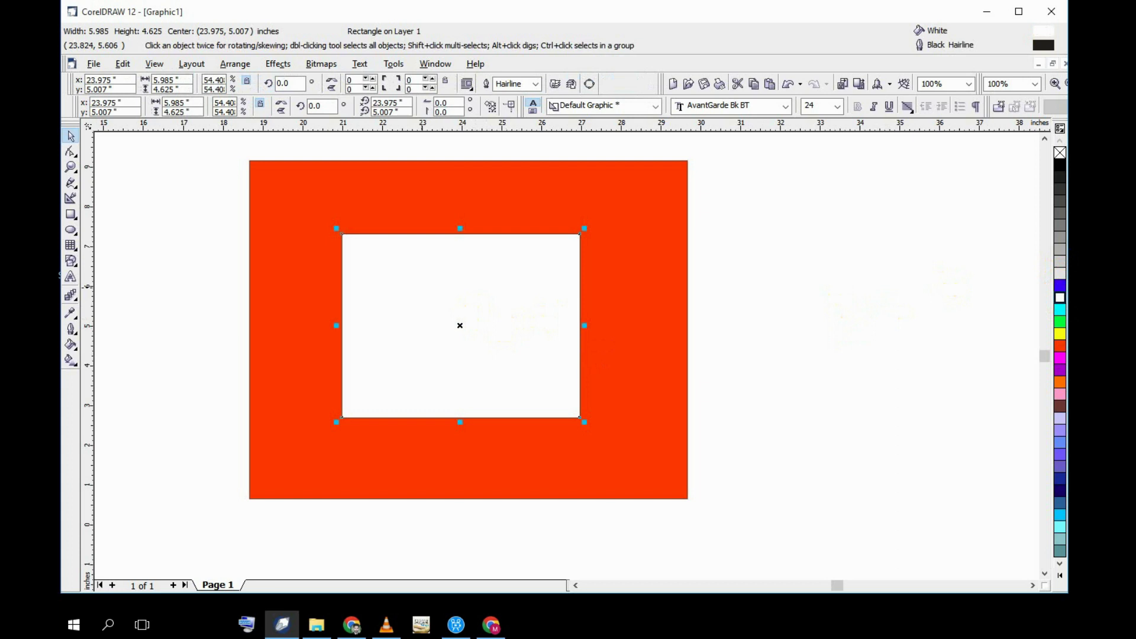
Convert the white rectangle to curves, delete its top-right node, and pull the bottom-right node to the middle.
click(71, 155)
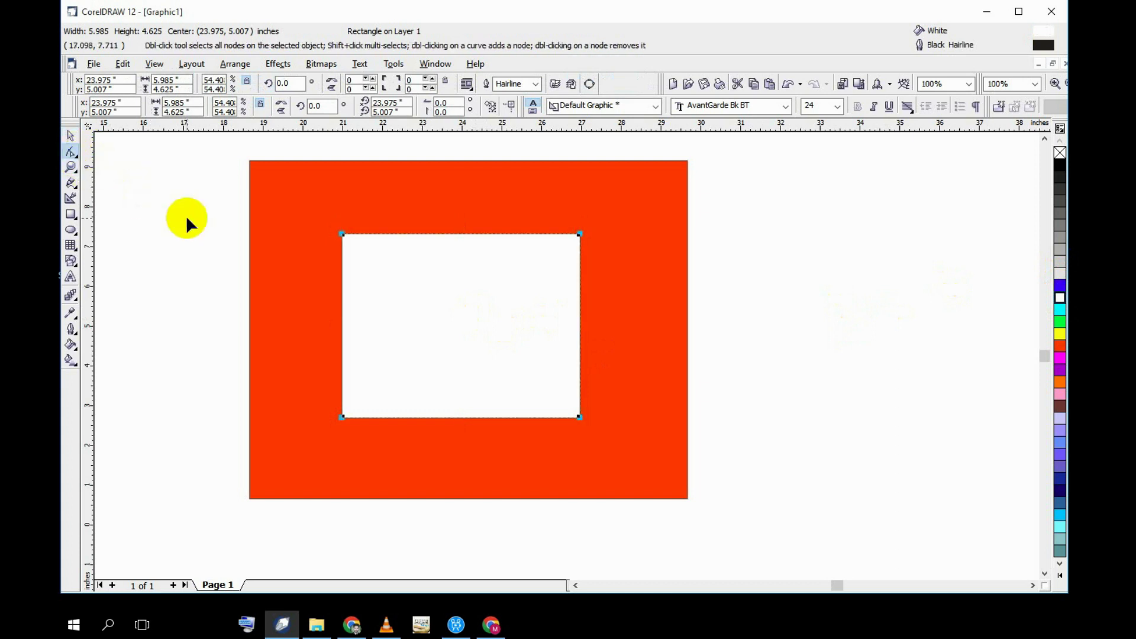
key(ctrl+q)
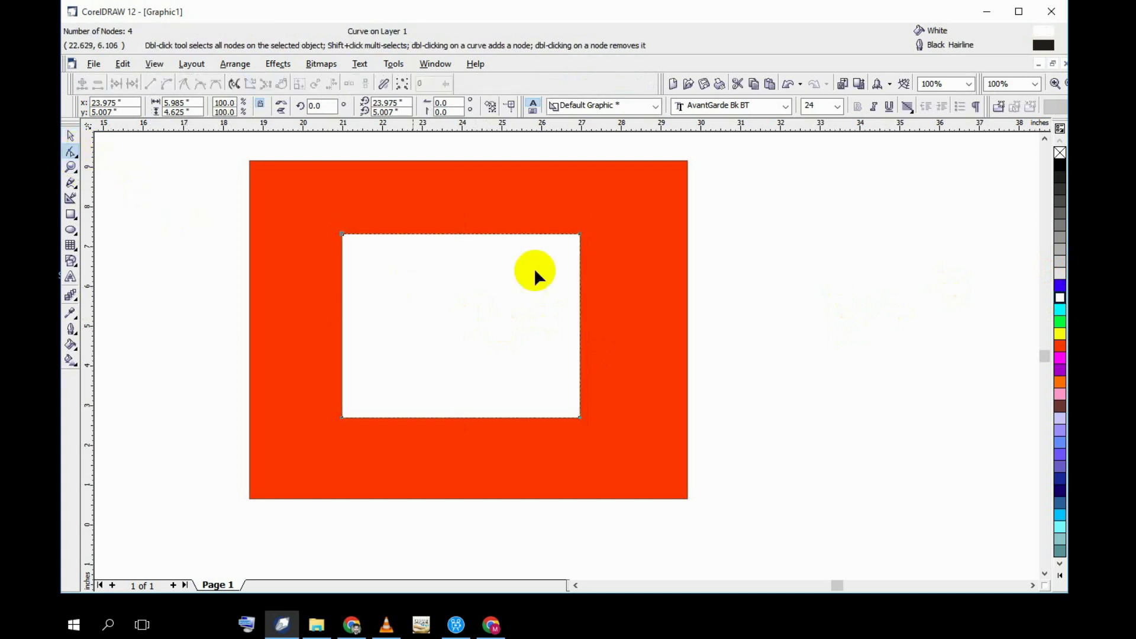
click(580, 235)
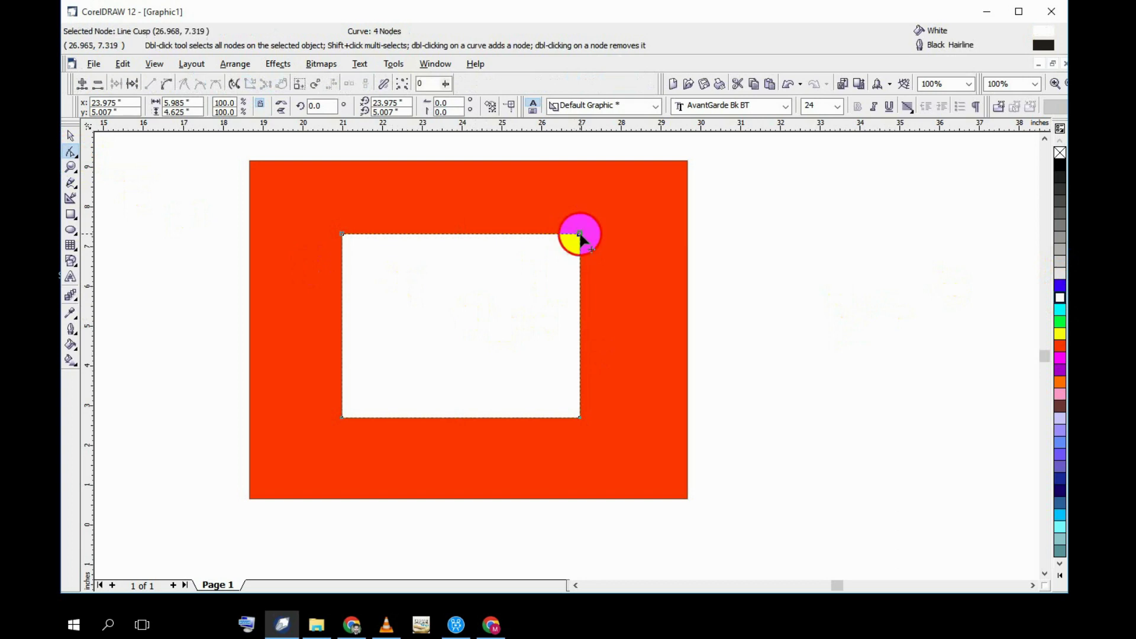
key(Delete)
drag(580, 416, 593, 322)
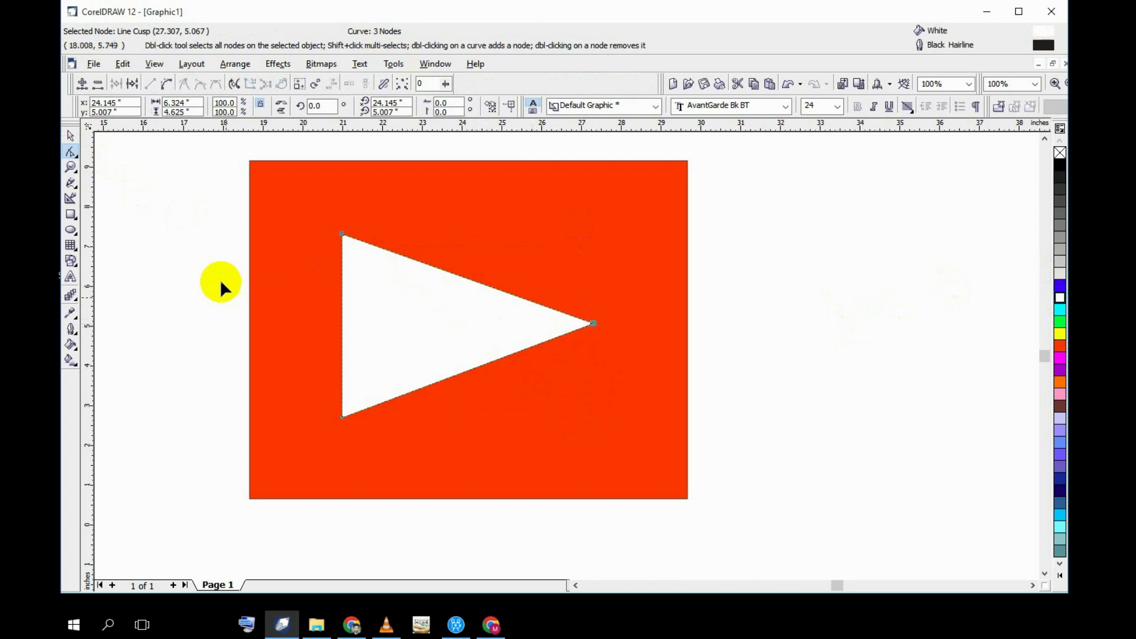
click(71, 136)
click(147, 203)
click(411, 319)
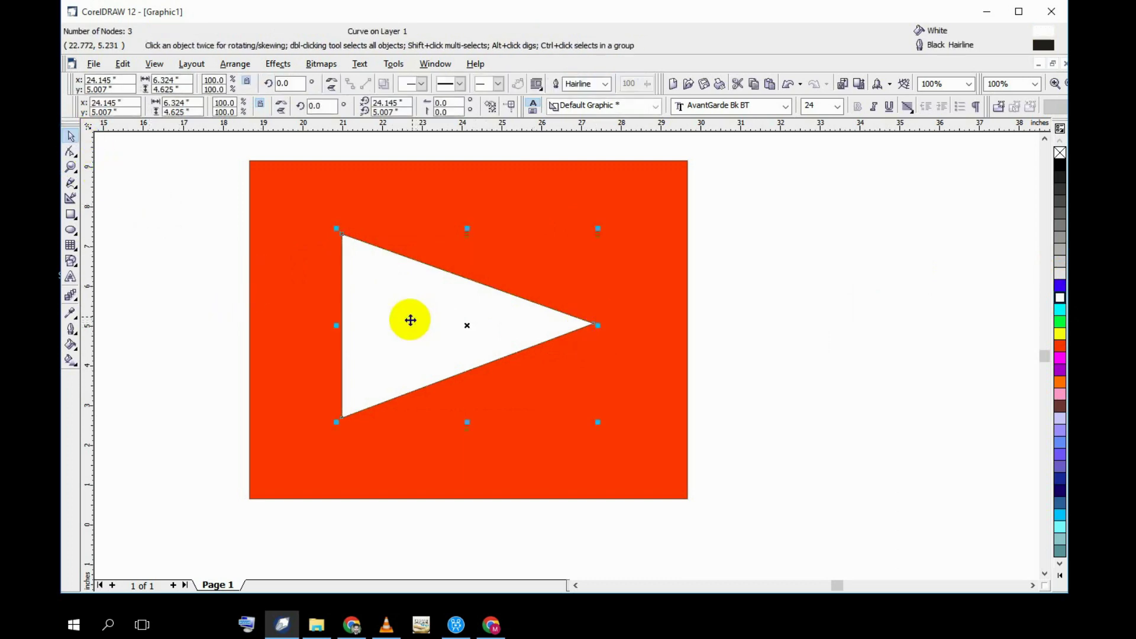
Remove the triangle copy's outline, fill it 80% Black, and enlarge it to about 102.7%.
click(527, 284)
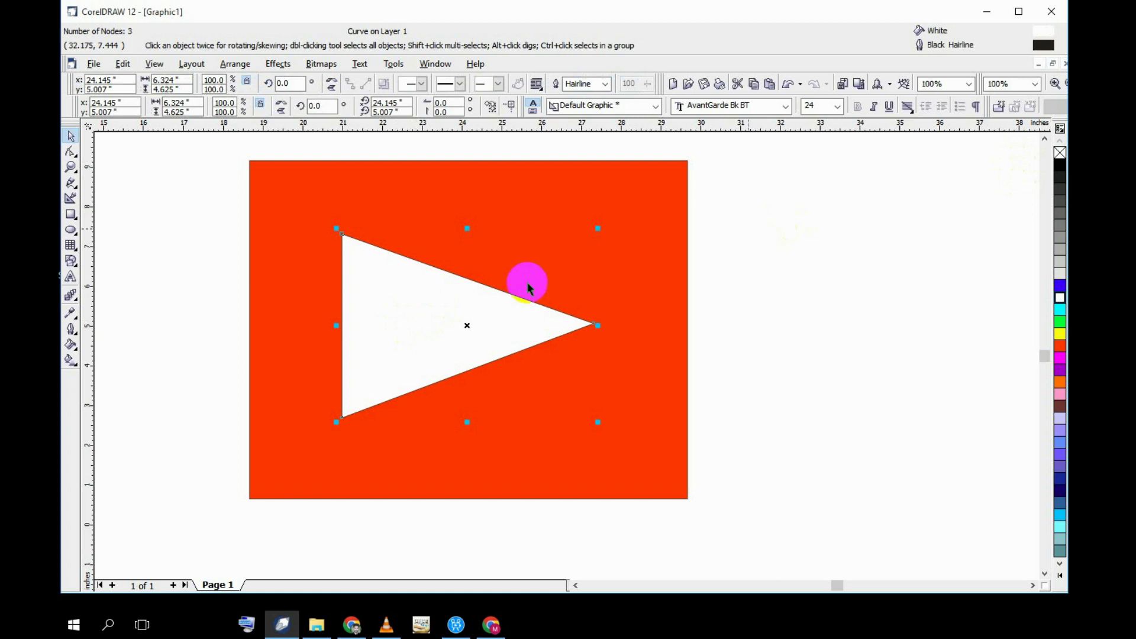
right_click(1059, 154)
click(941, 253)
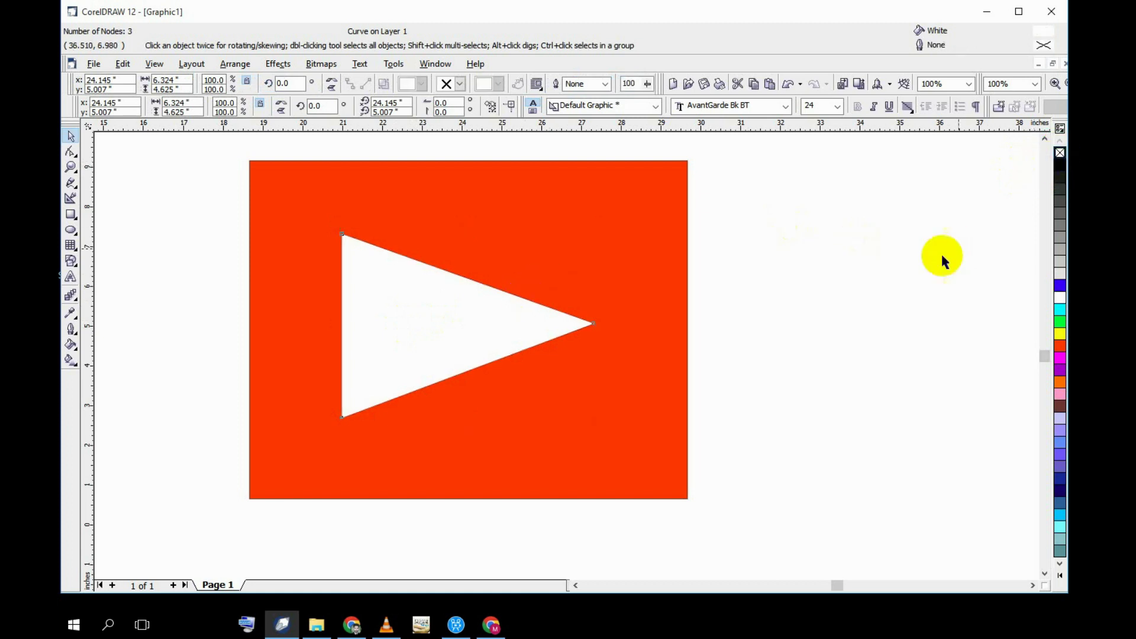
click(413, 349)
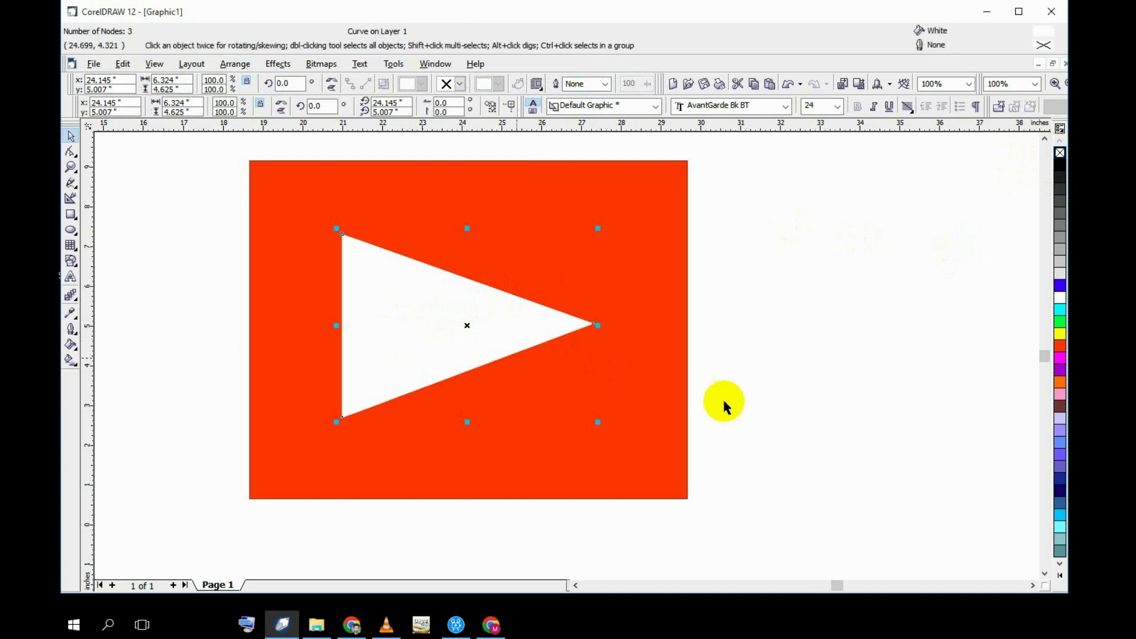
click(1059, 196)
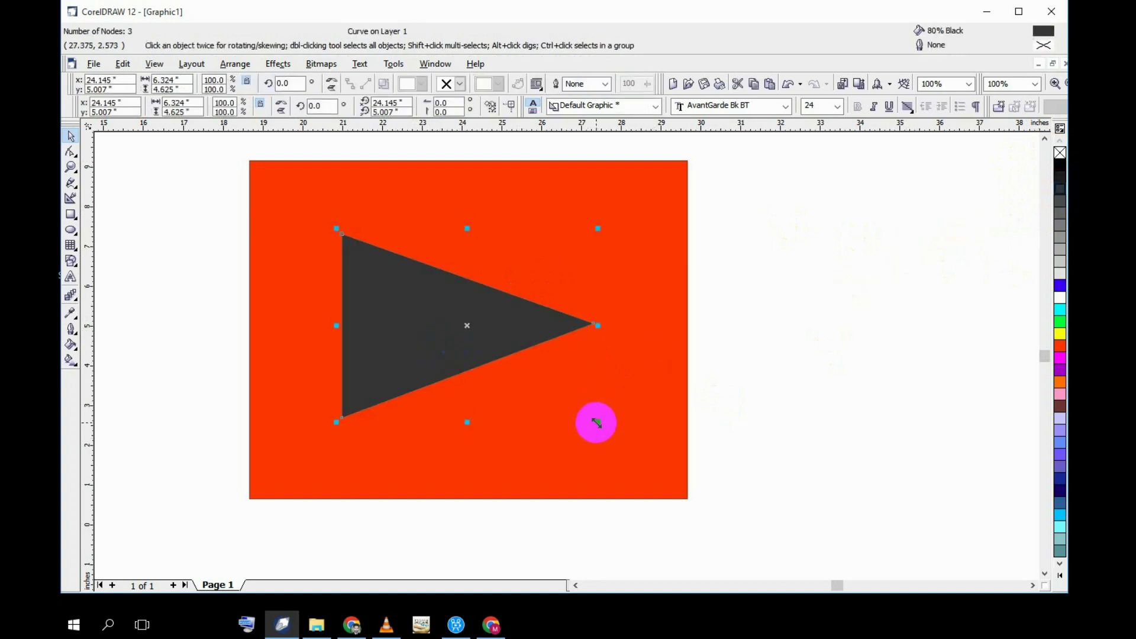
drag(599, 424, 598, 423)
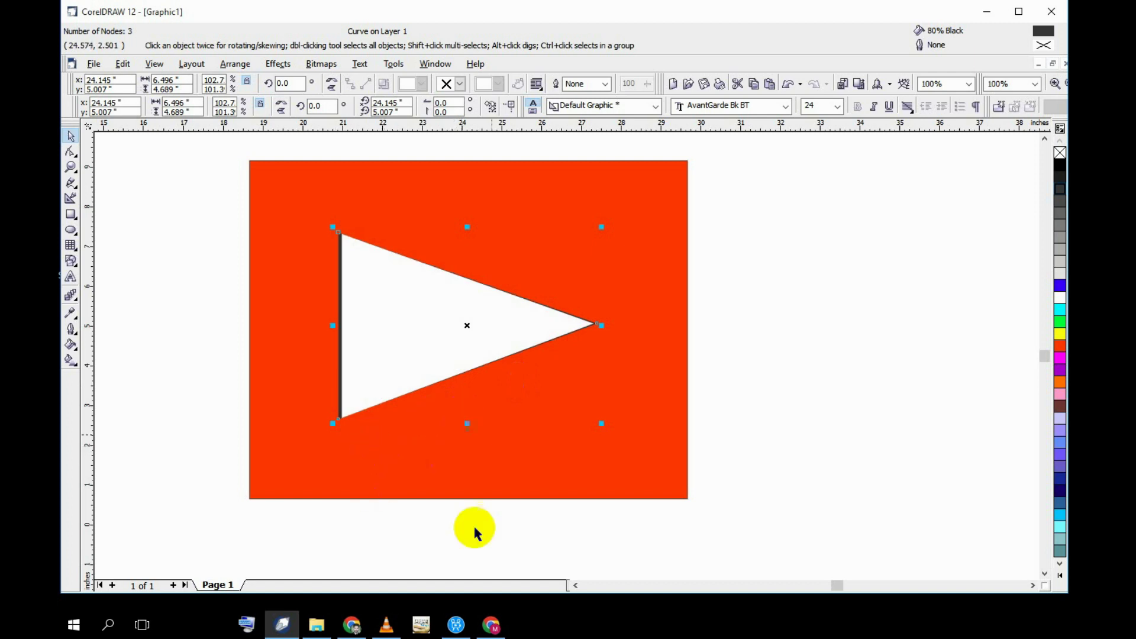
click(459, 540)
Zoom in, select the dark triangle behind the white one, and nudge it slightly.
scroll(337, 310, up, 2)
scroll(331, 323, up, 2)
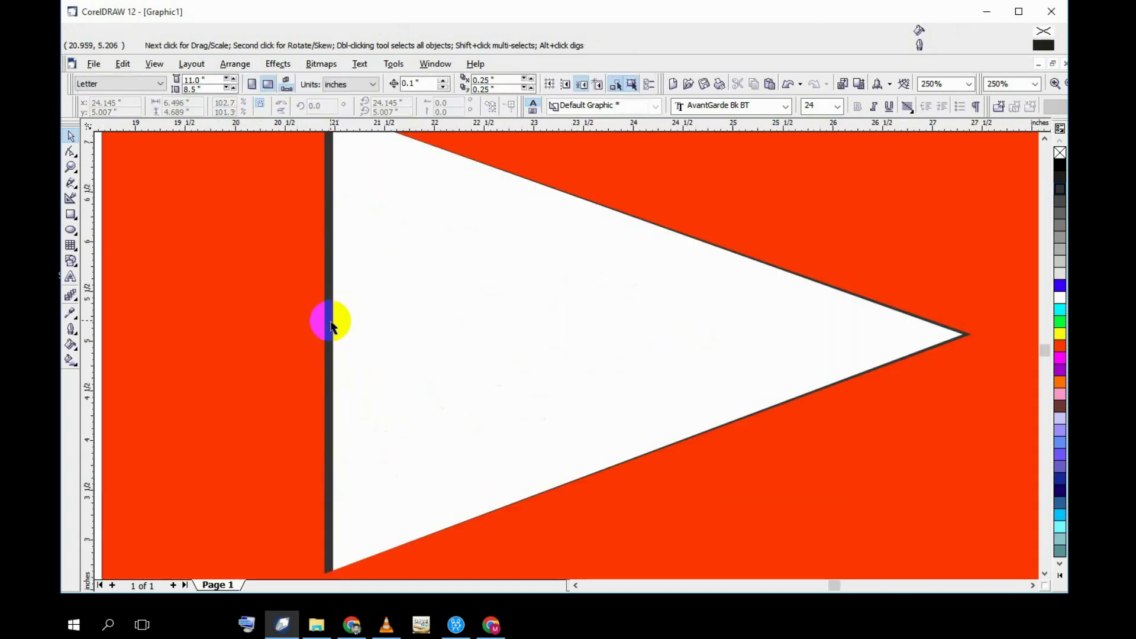
click(681, 323)
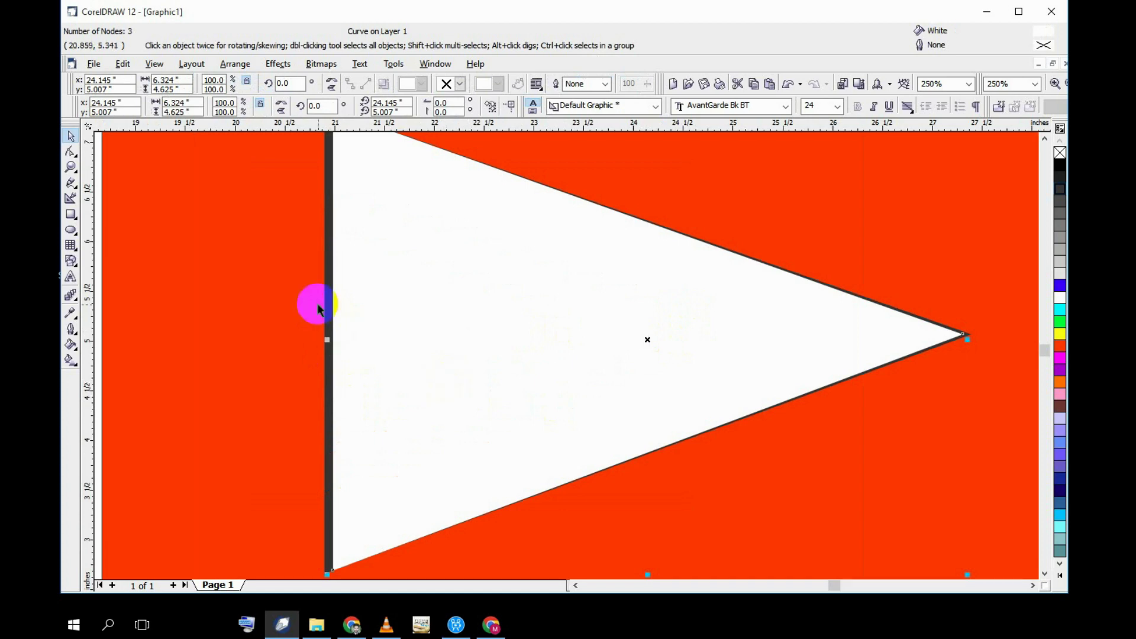
click(248, 388)
click(315, 340)
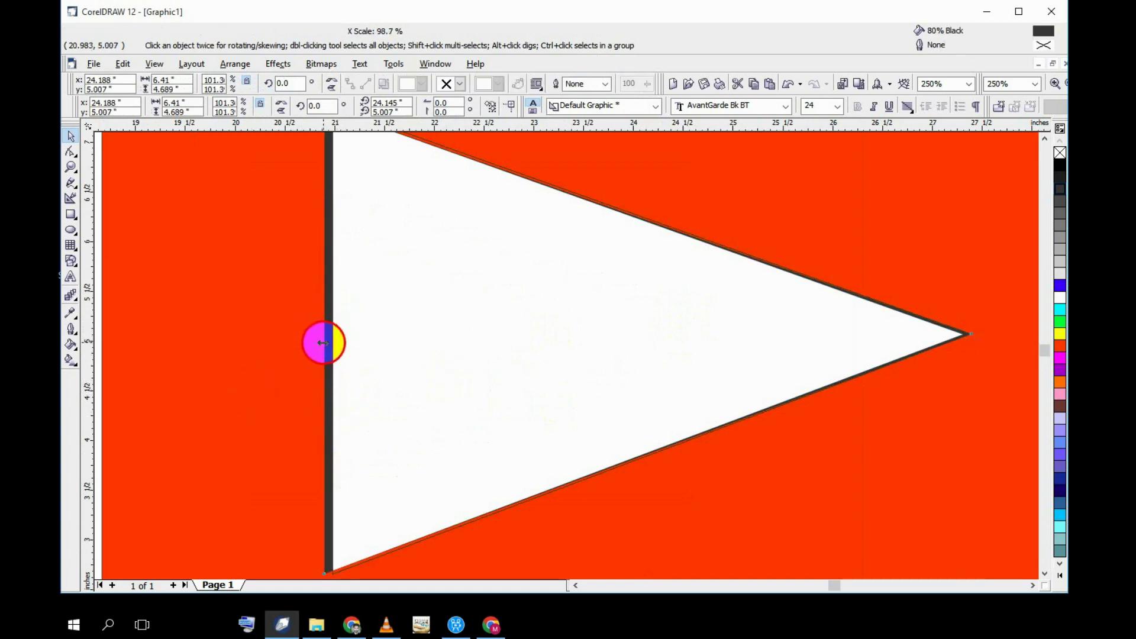
drag(316, 341, 313, 356)
scroll(312, 355, down, 5)
scroll(308, 350, down, 5)
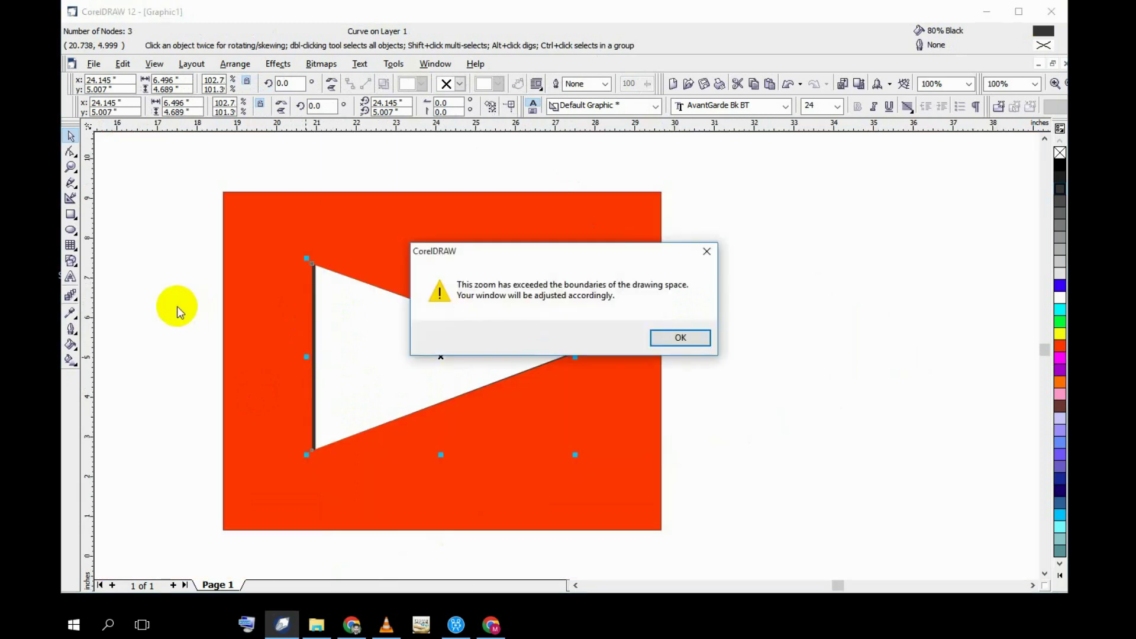
click(674, 335)
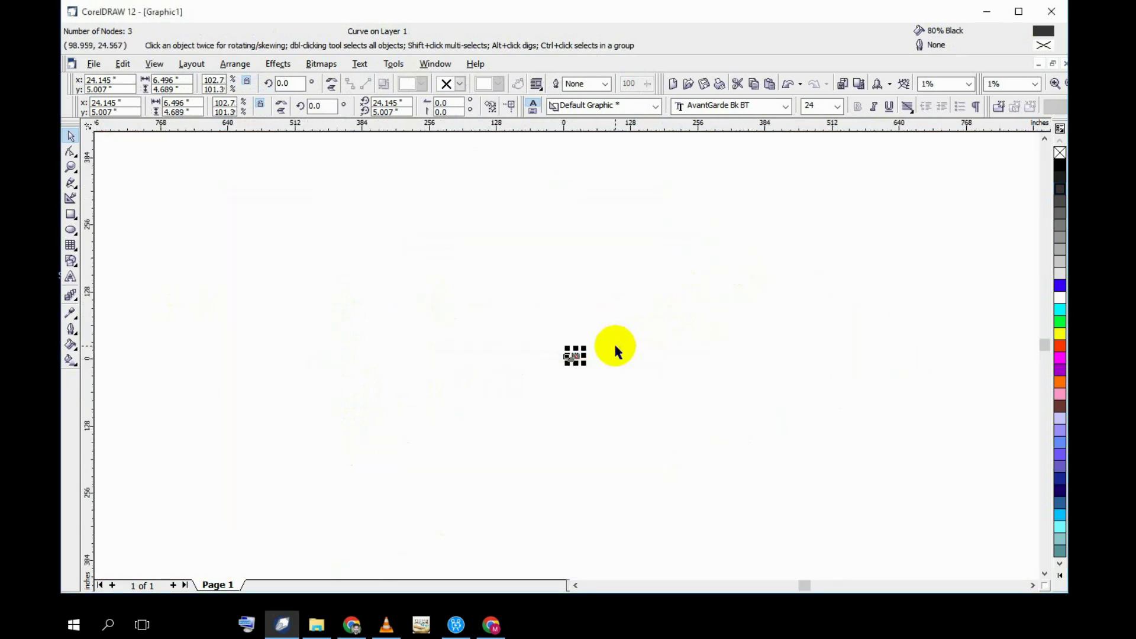
key(F4)
Nudge the white triangle until the dark copy shows along its left side, then marquee-select both.
click(456, 356)
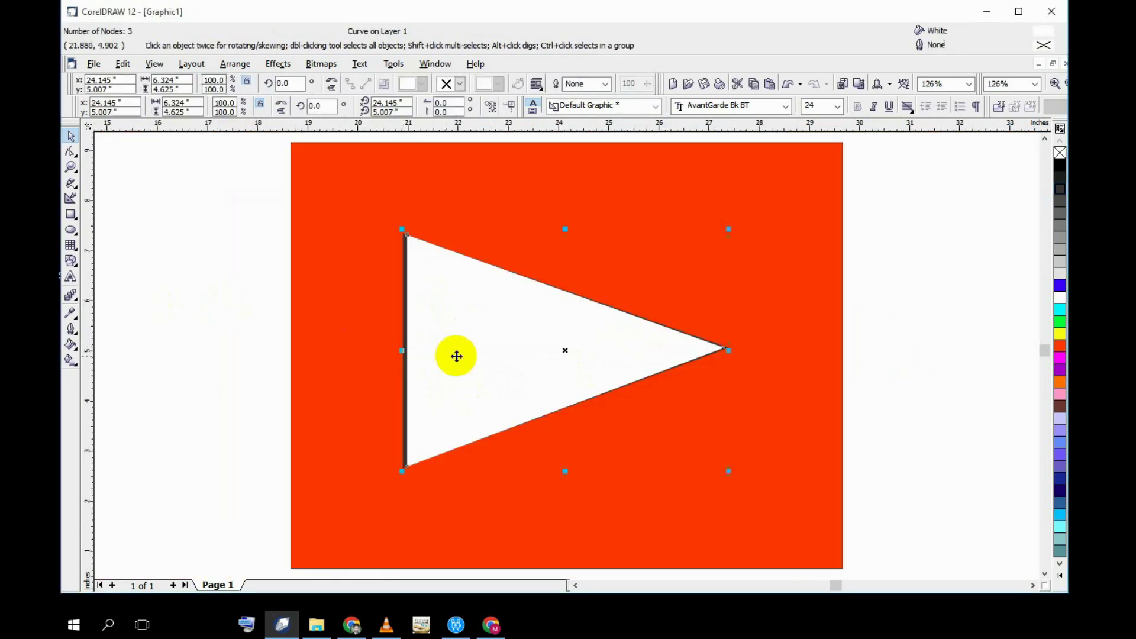
mouse_move(454, 354)
mouse_down()
mouse_move(516, 342)
mouse_move(536, 367)
mouse_up()
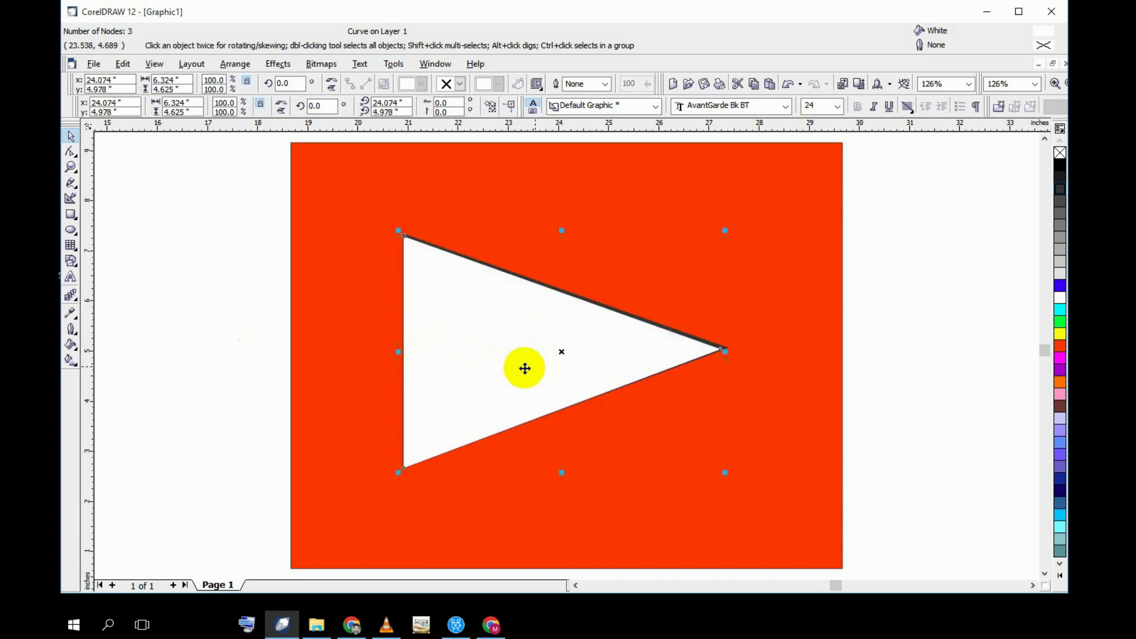
click(219, 387)
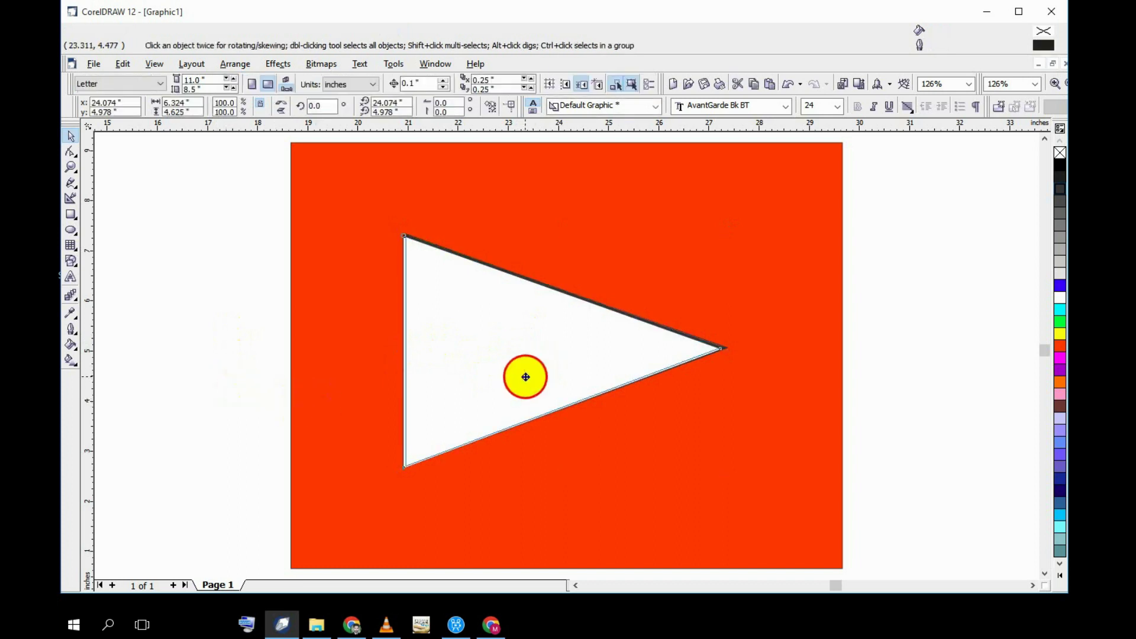
drag(526, 377, 528, 375)
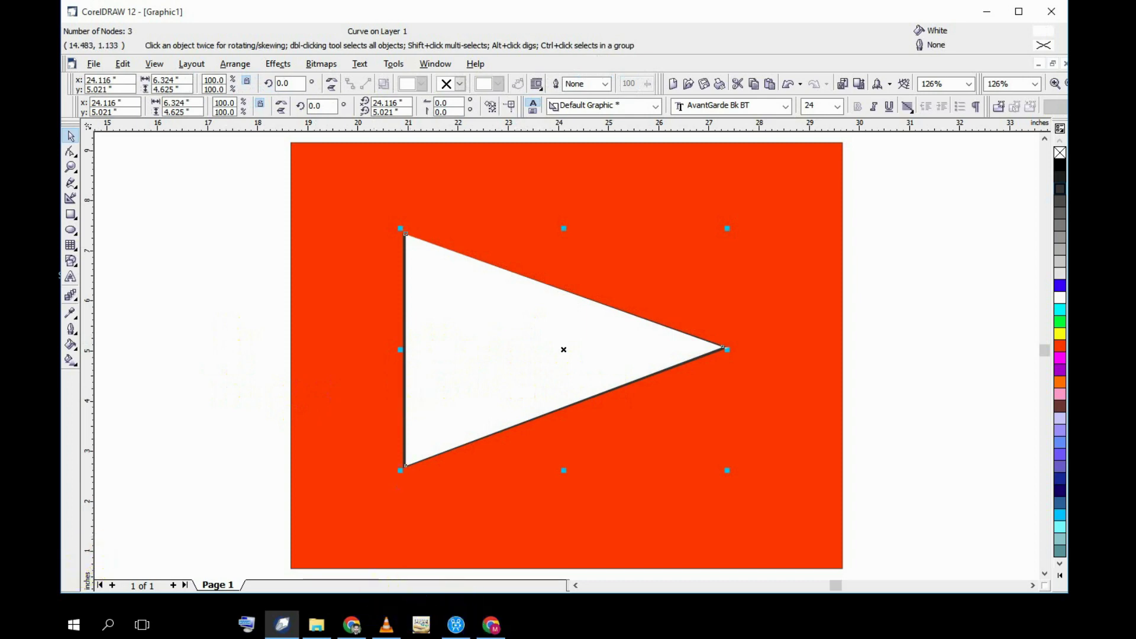
click(527, 559)
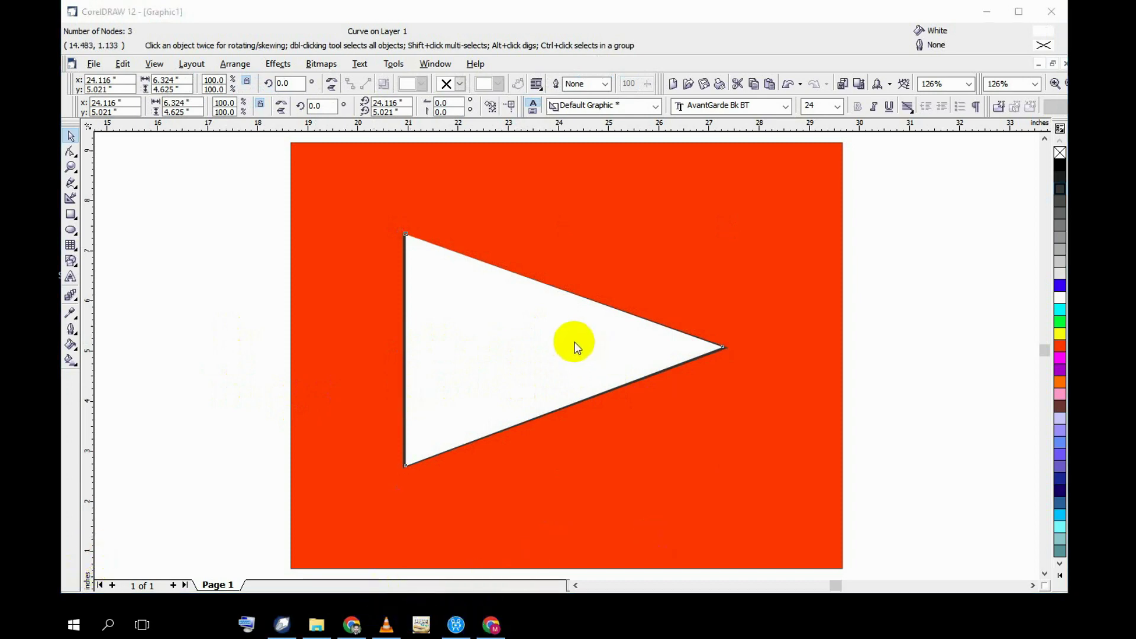
click(811, 323)
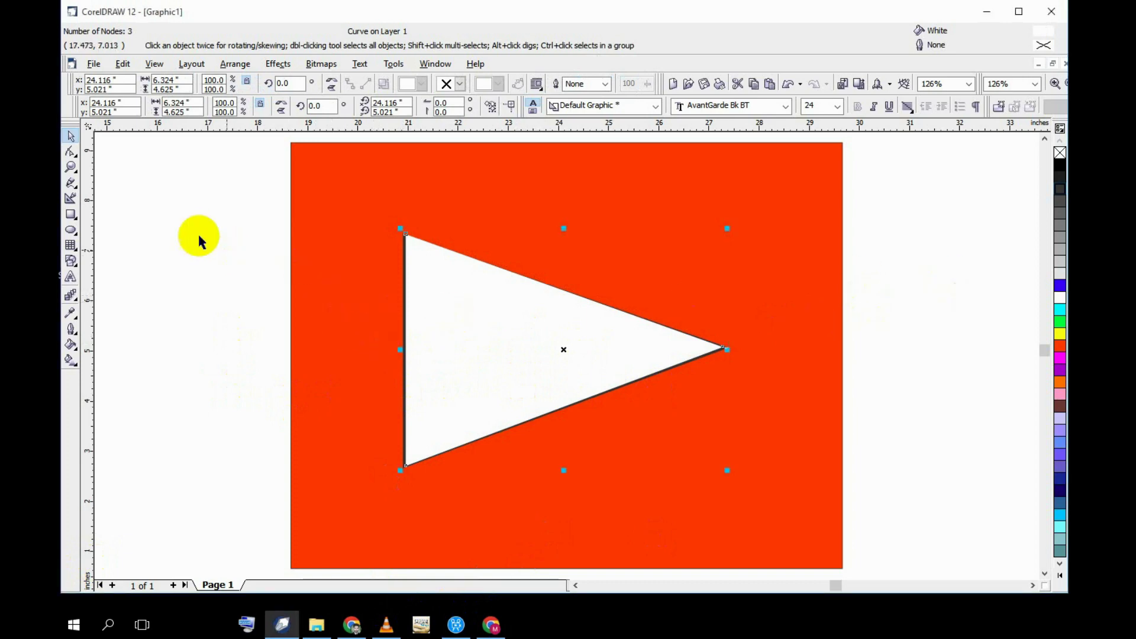
click(240, 177)
drag(239, 178, 796, 525)
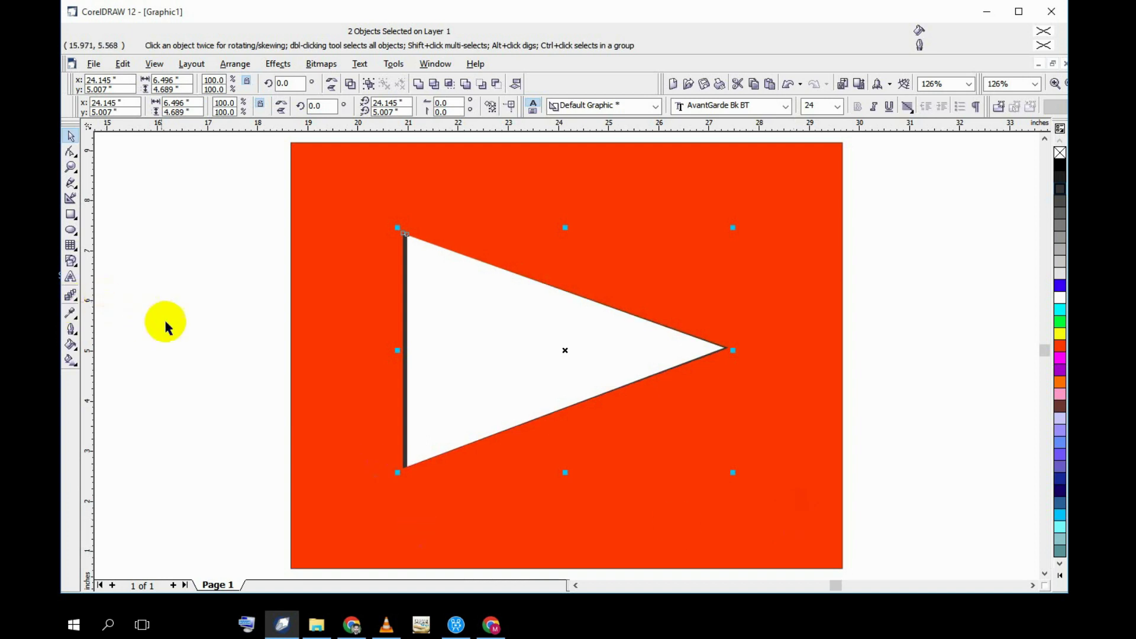
click(220, 371)
scroll(401, 354, down, 2)
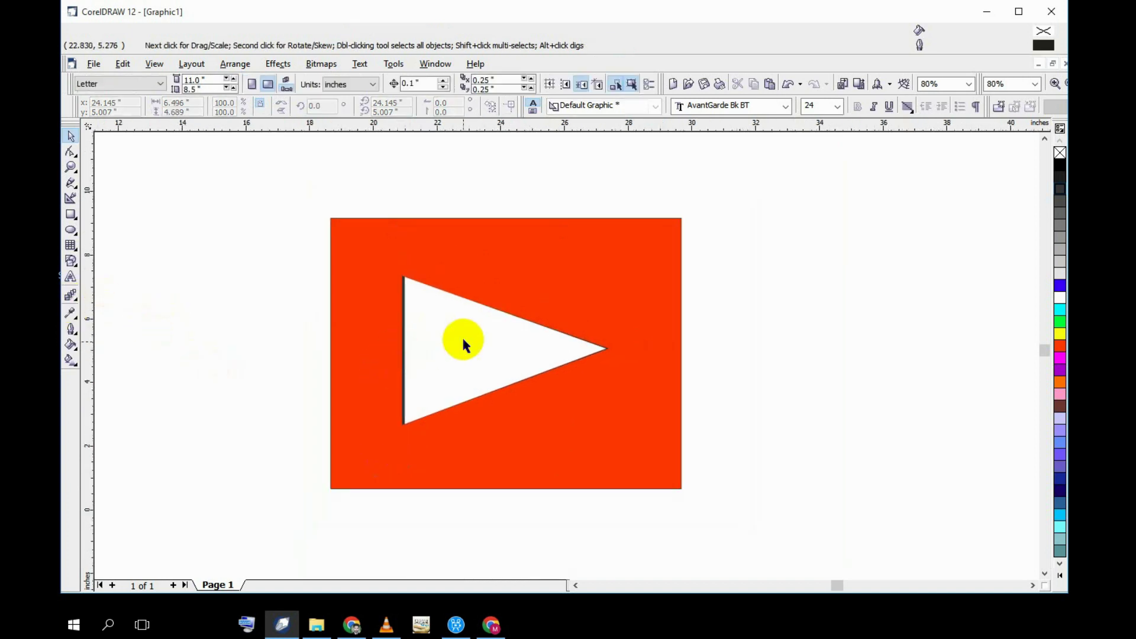
Add an interactive drop shadow to the white triangle, dragged downward from its top edge.
scroll(460, 338, up, 1)
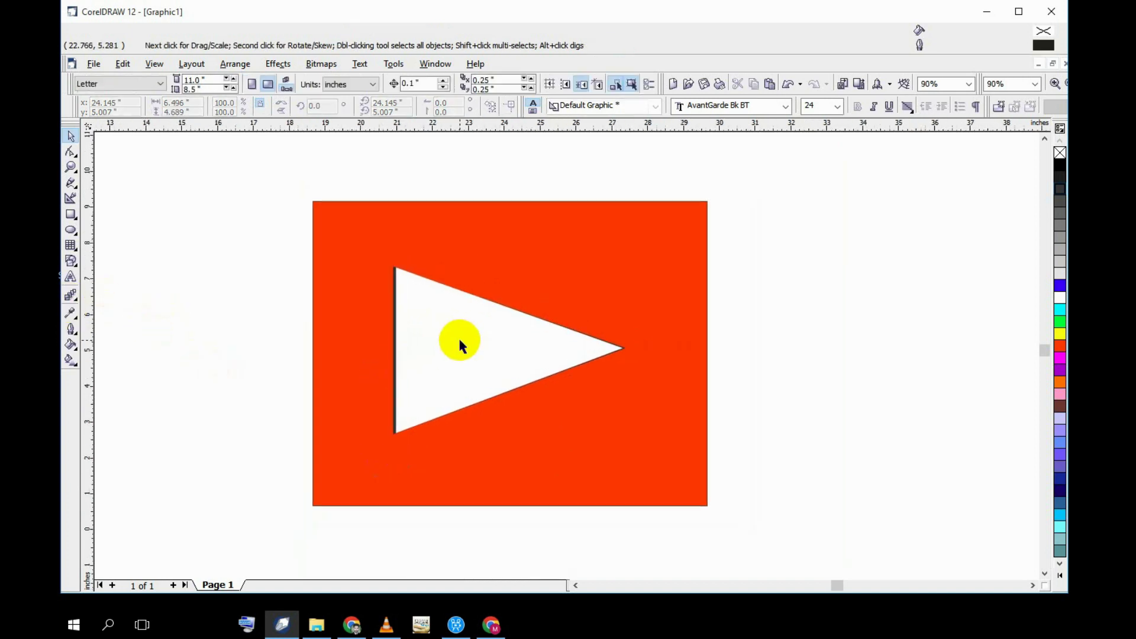
click(428, 361)
click(71, 294)
click(149, 302)
mouse_move(451, 298)
mouse_down()
mouse_move(502, 442)
mouse_move(508, 435)
mouse_up()
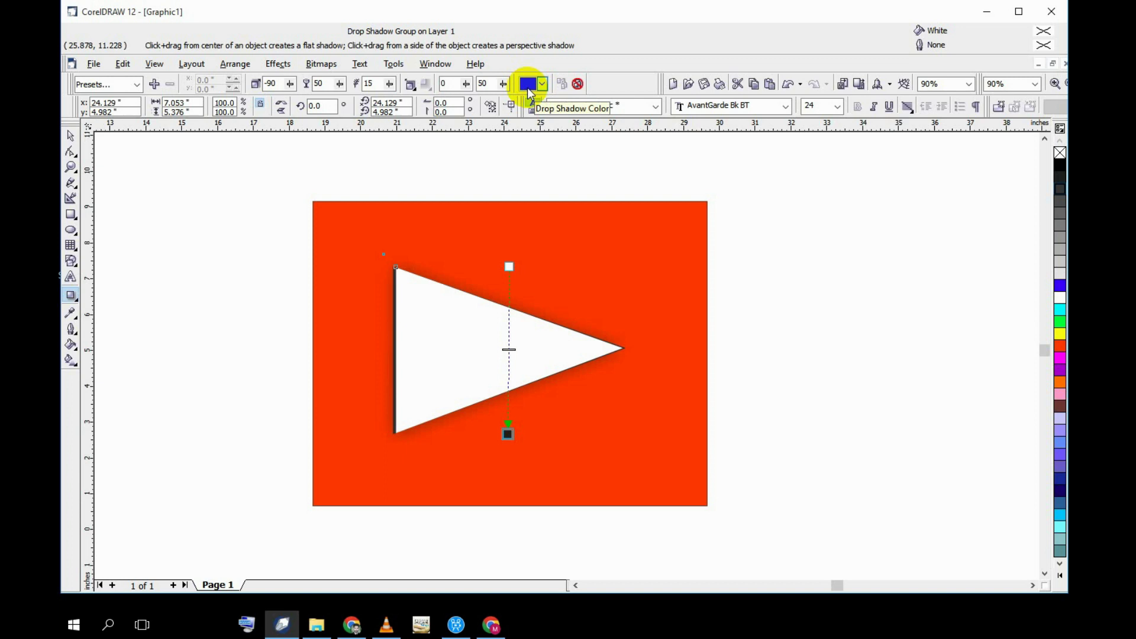
click(71, 136)
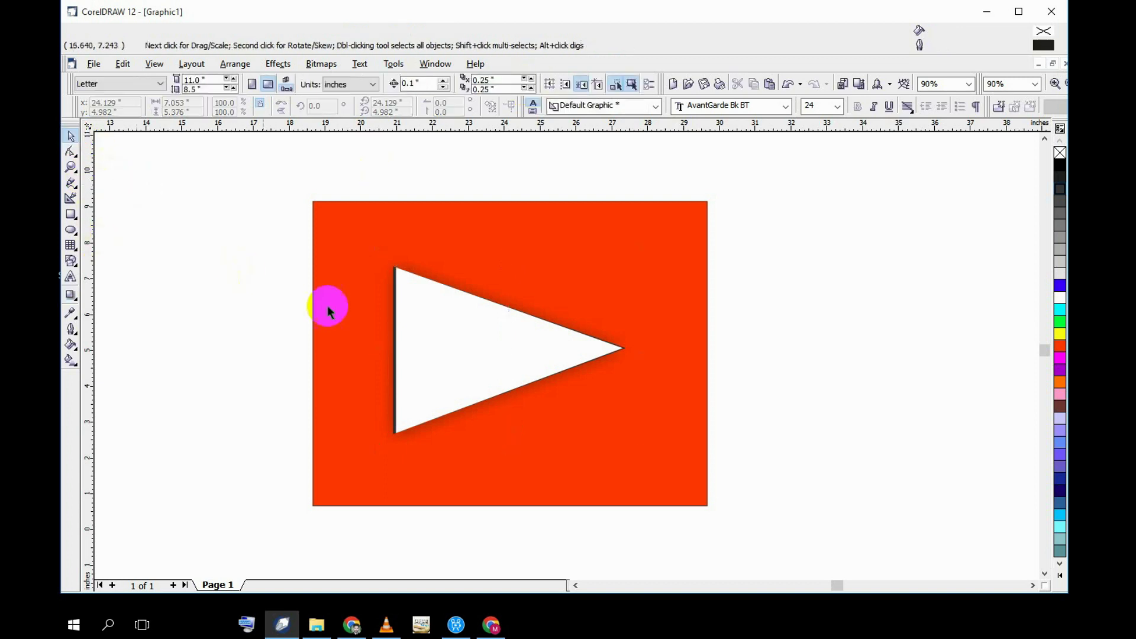
click(395, 371)
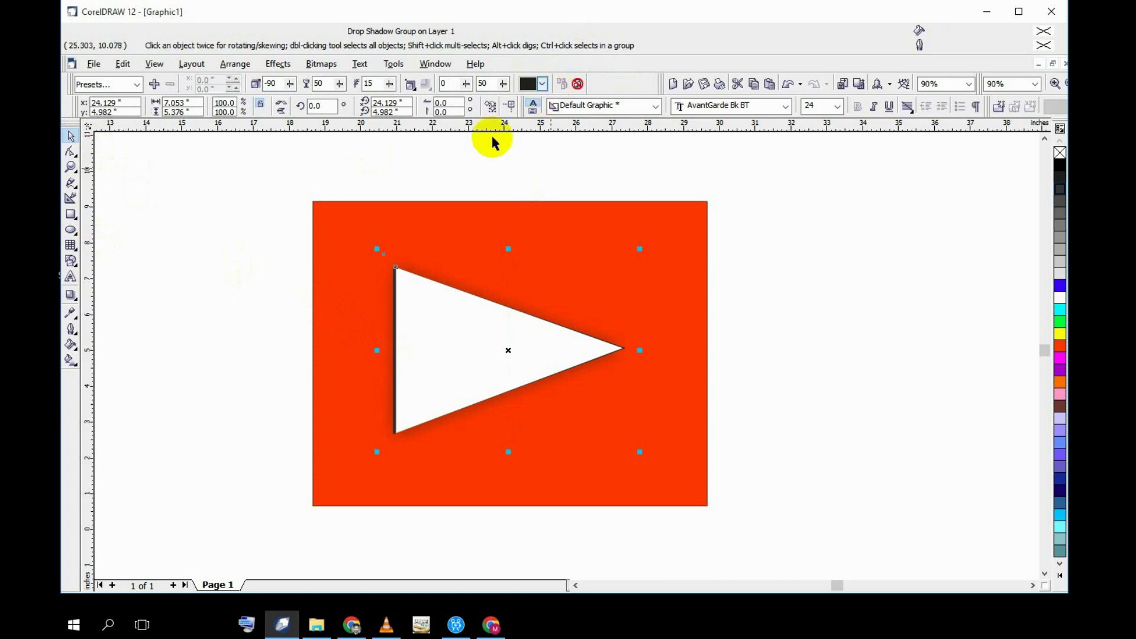
click(253, 348)
Recast the triangle's drop shadow from top to bottom and set its colour to white.
drag(454, 368, 529, 368)
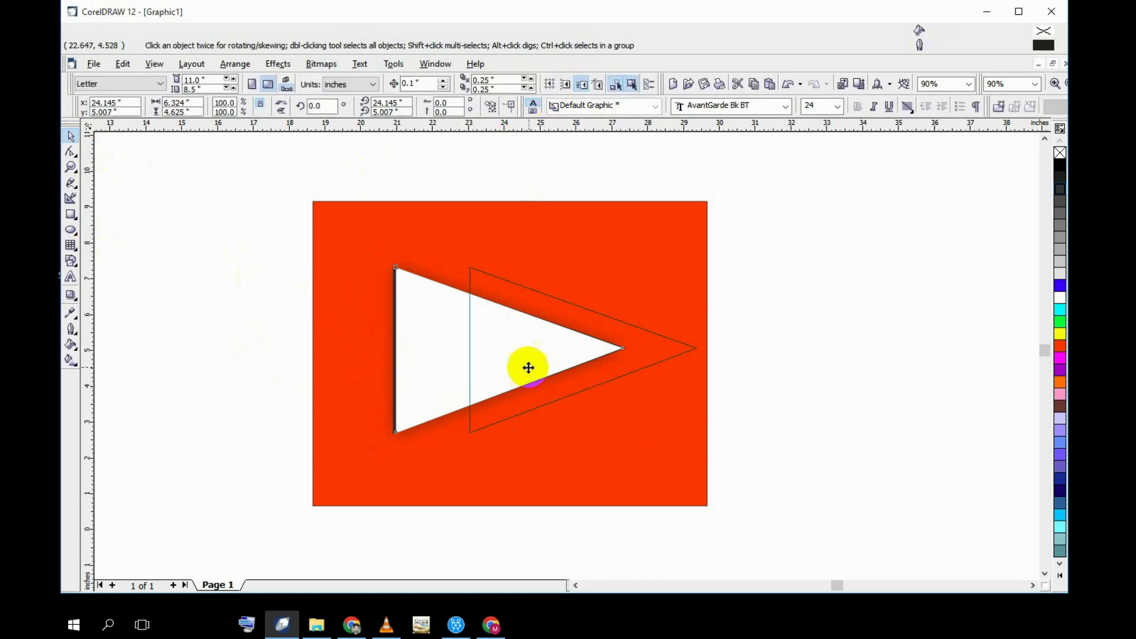
click(411, 360)
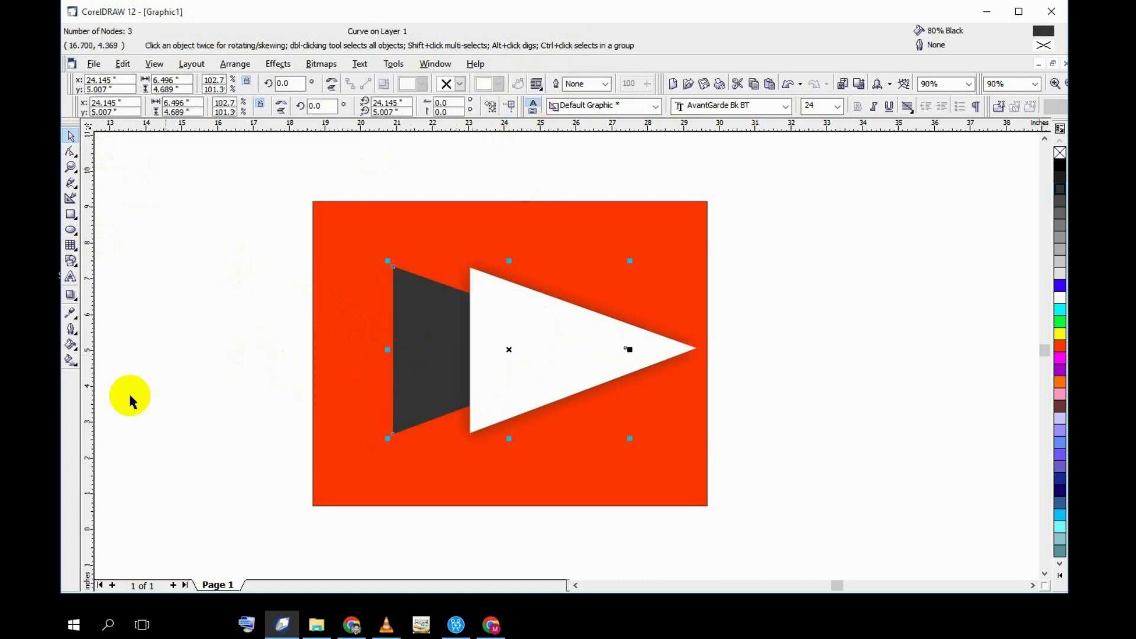
click(71, 294)
mouse_move(393, 349)
mouse_down()
mouse_move(366, 350)
mouse_move(425, 352)
mouse_up()
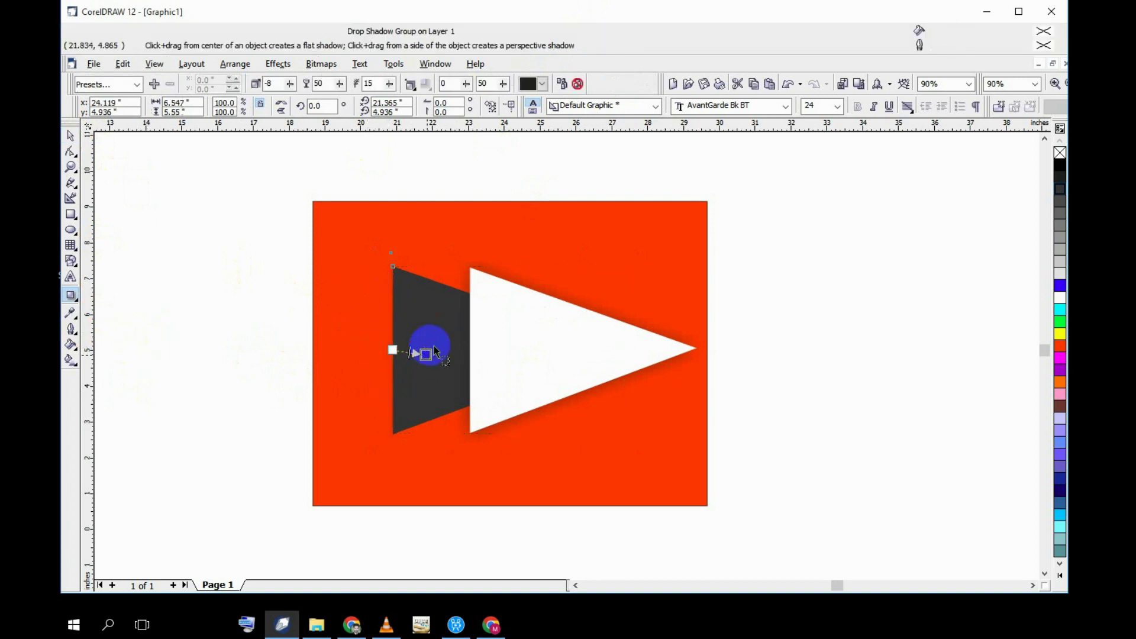
mouse_move(426, 265)
mouse_down()
mouse_move(430, 424)
mouse_move(508, 439)
mouse_up()
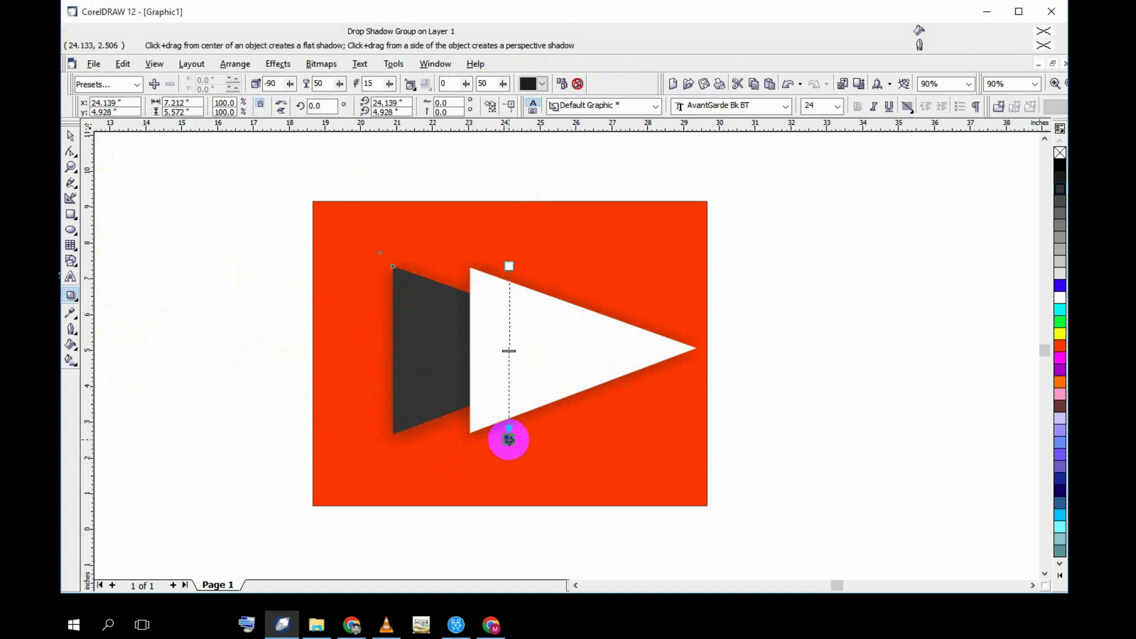
click(543, 85)
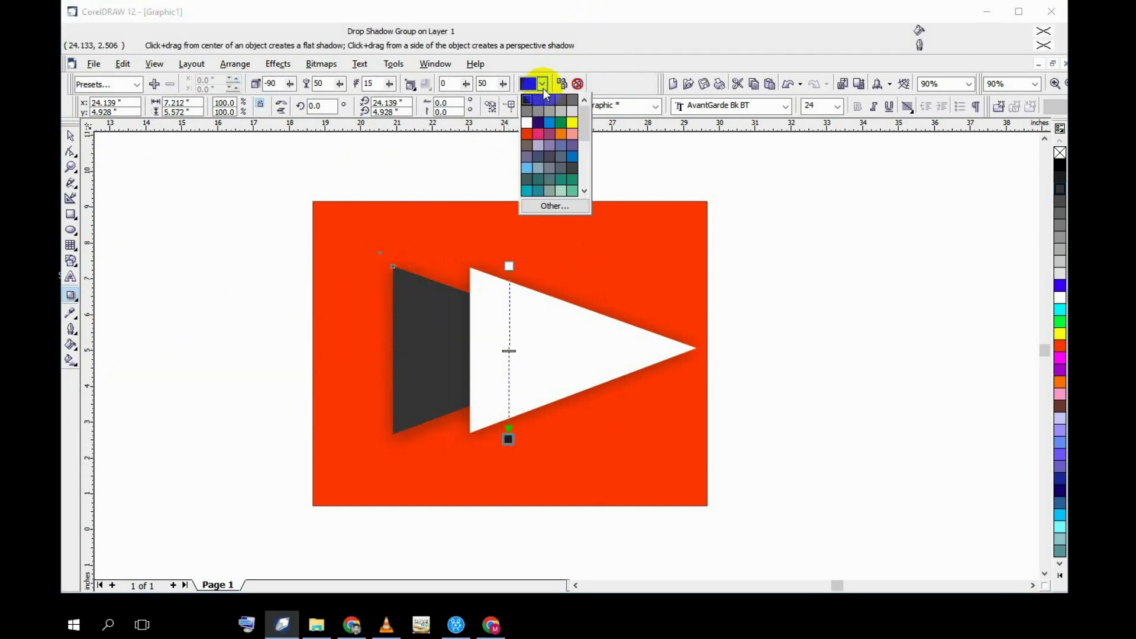
click(527, 123)
Move the white triangle left back over the dark copy.
click(71, 137)
click(157, 188)
drag(499, 341, 413, 344)
click(282, 346)
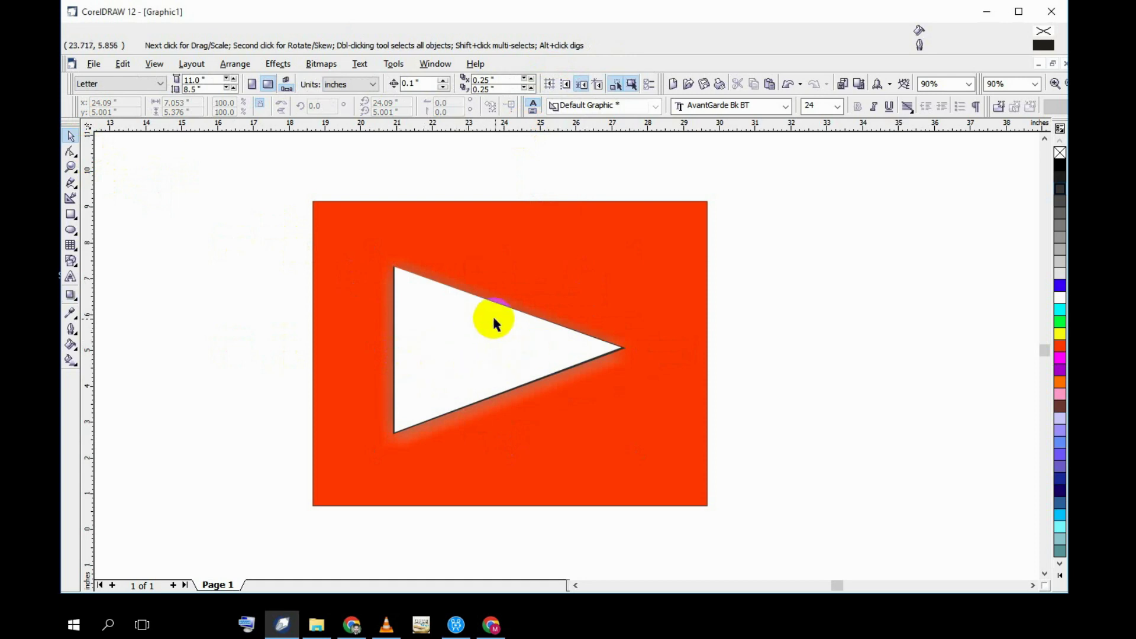
click(608, 258)
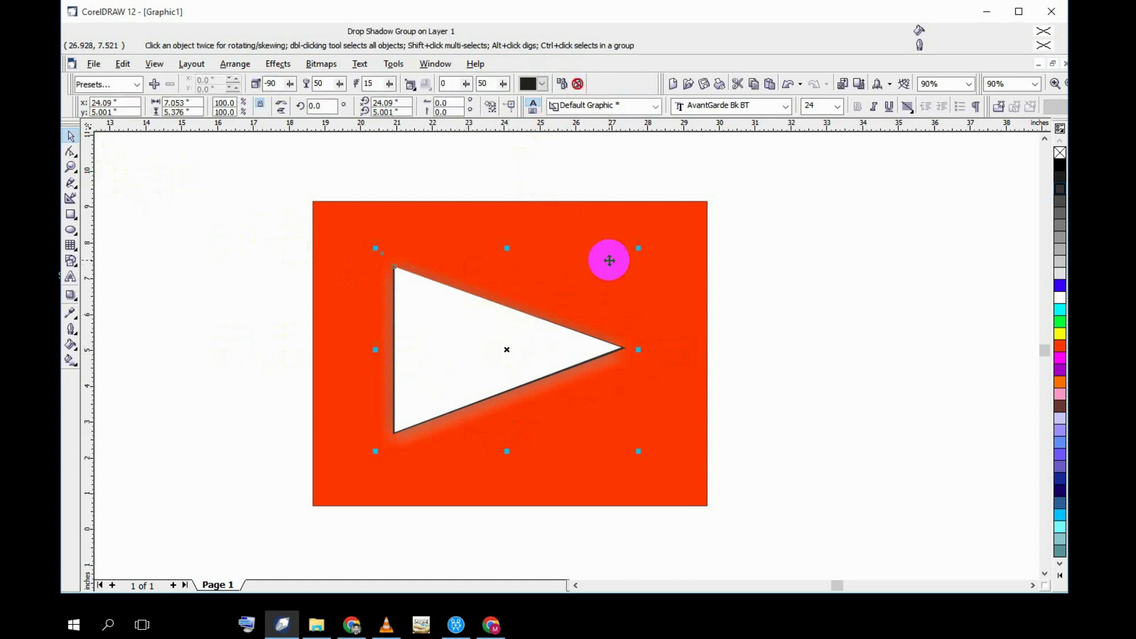
Round the red rectangle's corners by dragging its top-left corner node with the Shape tool.
click(685, 219)
click(71, 151)
click(313, 201)
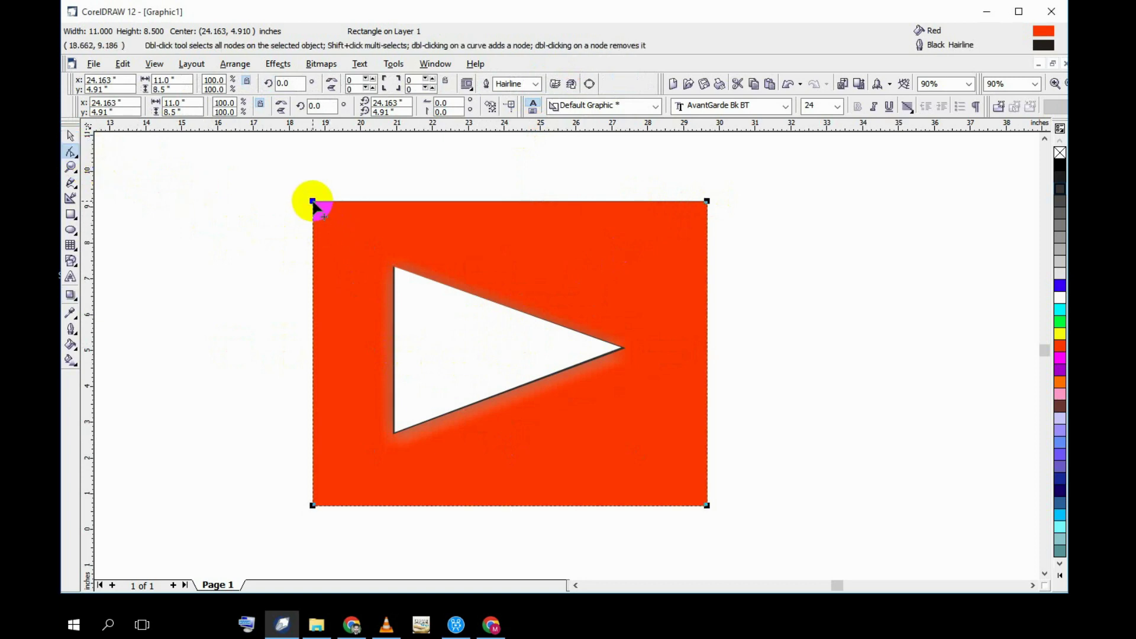
click(329, 310)
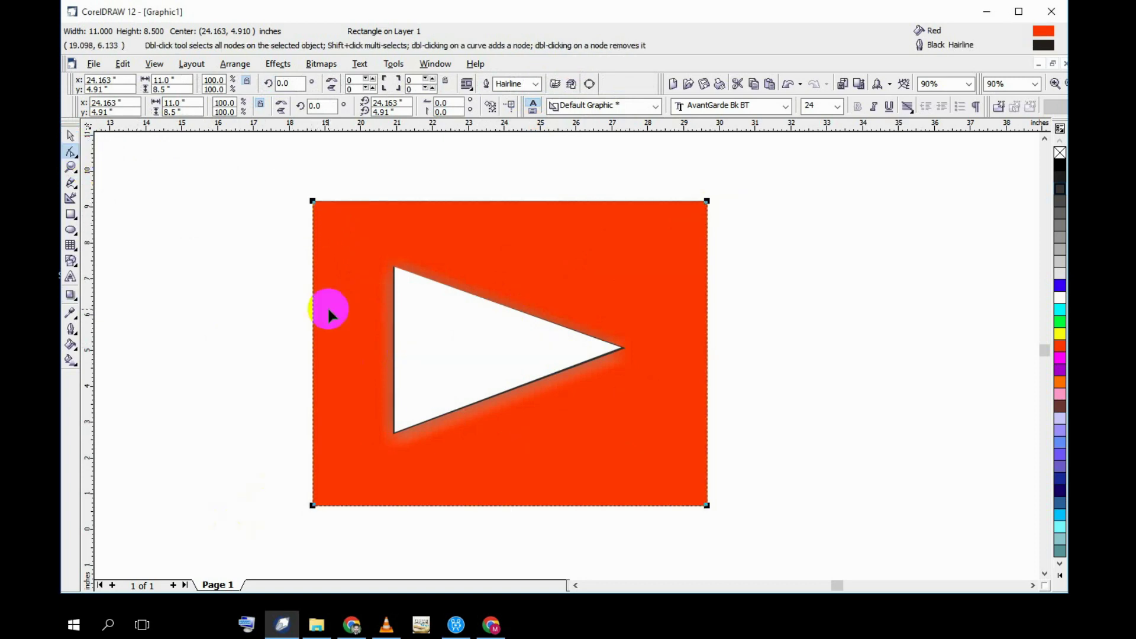
drag(313, 201, 333, 234)
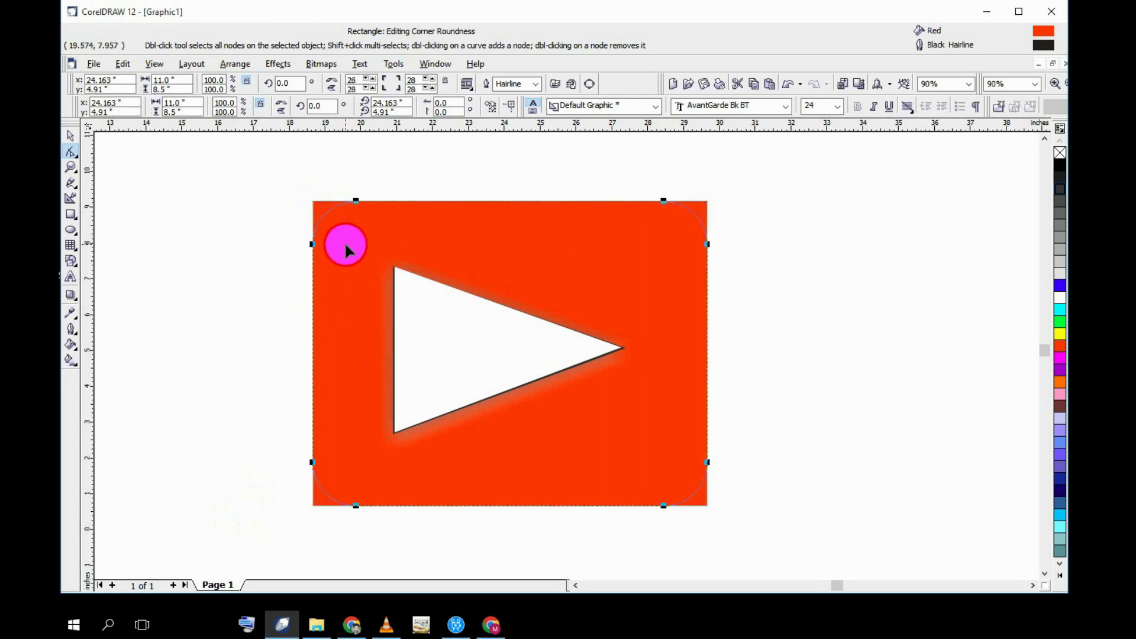
drag(343, 245, 345, 246)
Remove the black outline from the rounded red rectangle.
click(68, 136)
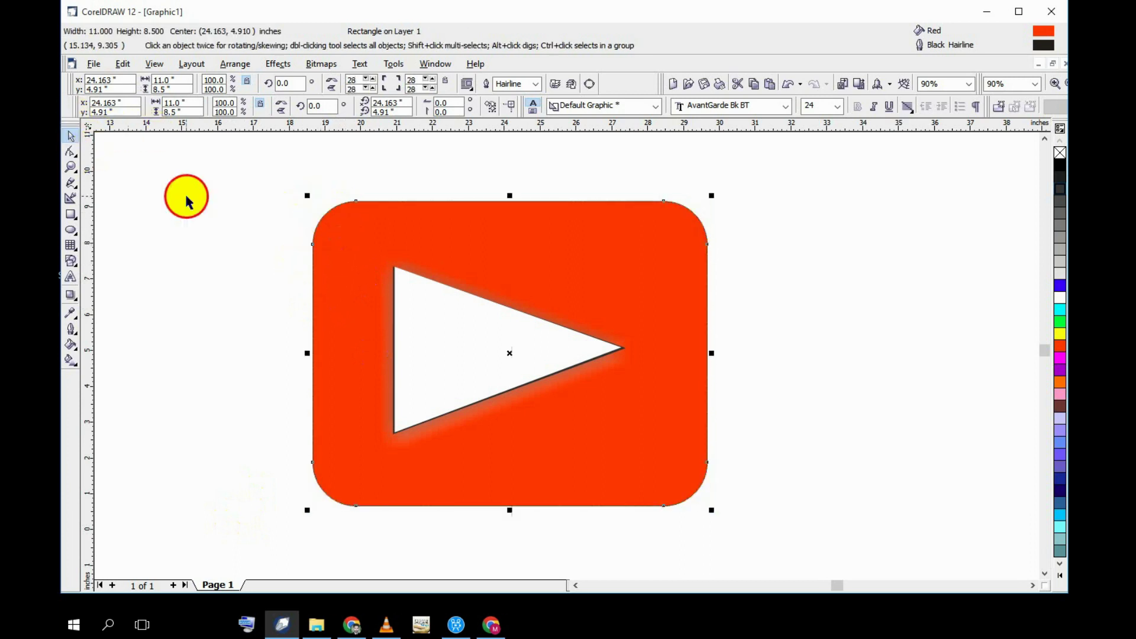
click(512, 284)
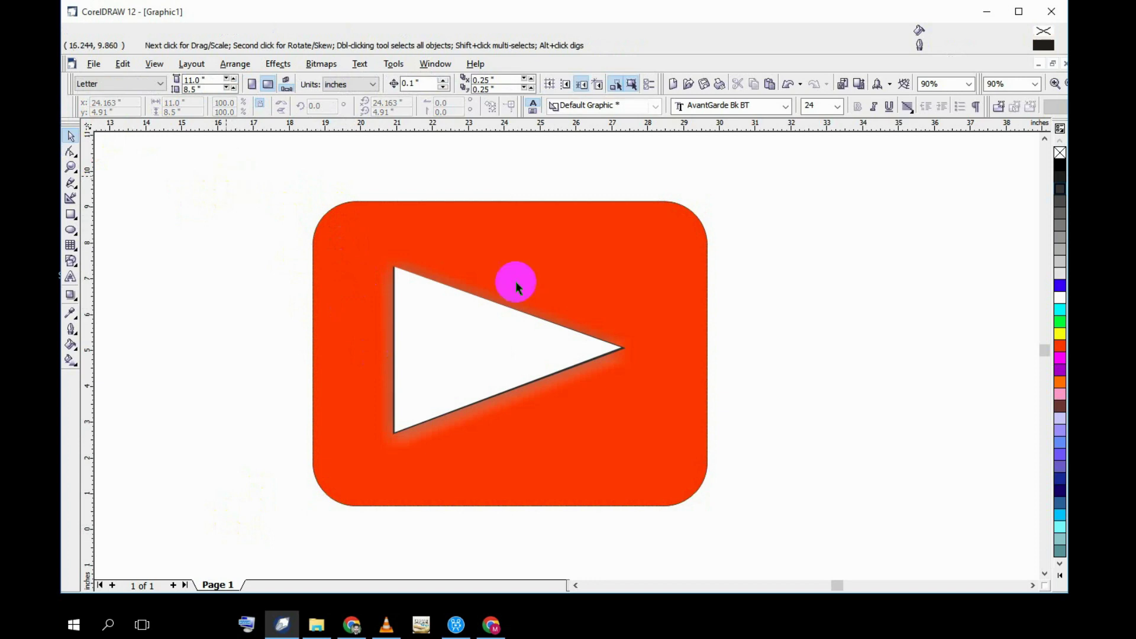
click(697, 223)
right_click(1060, 152)
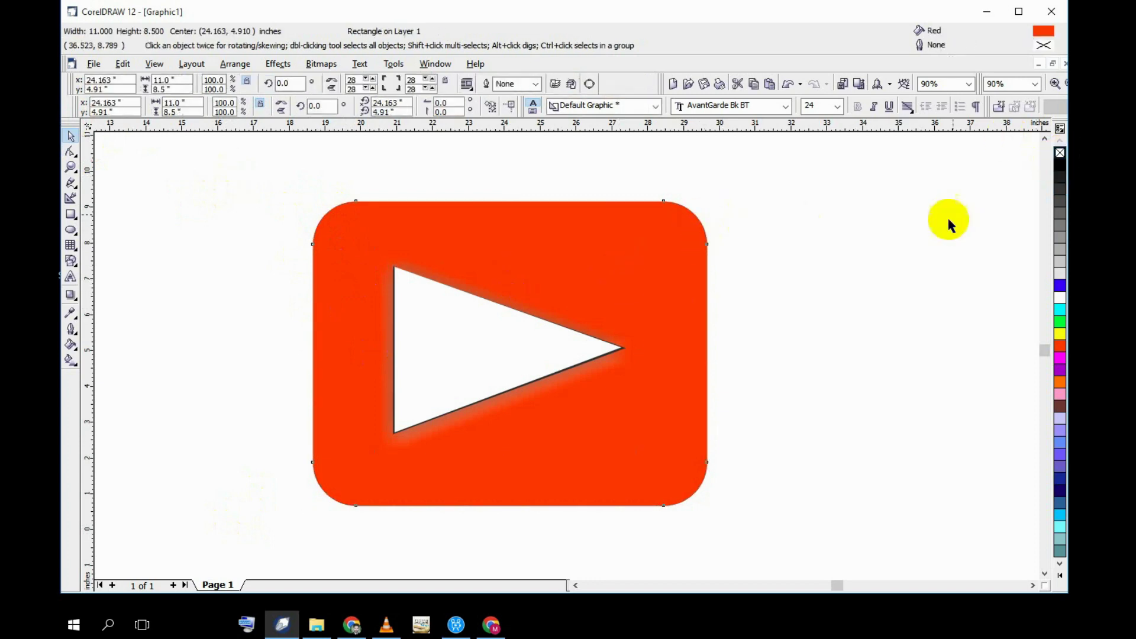
Make a 101% copy of the rounded rectangle, fill it 50% Black, and place it behind the red one.
click(951, 216)
click(679, 246)
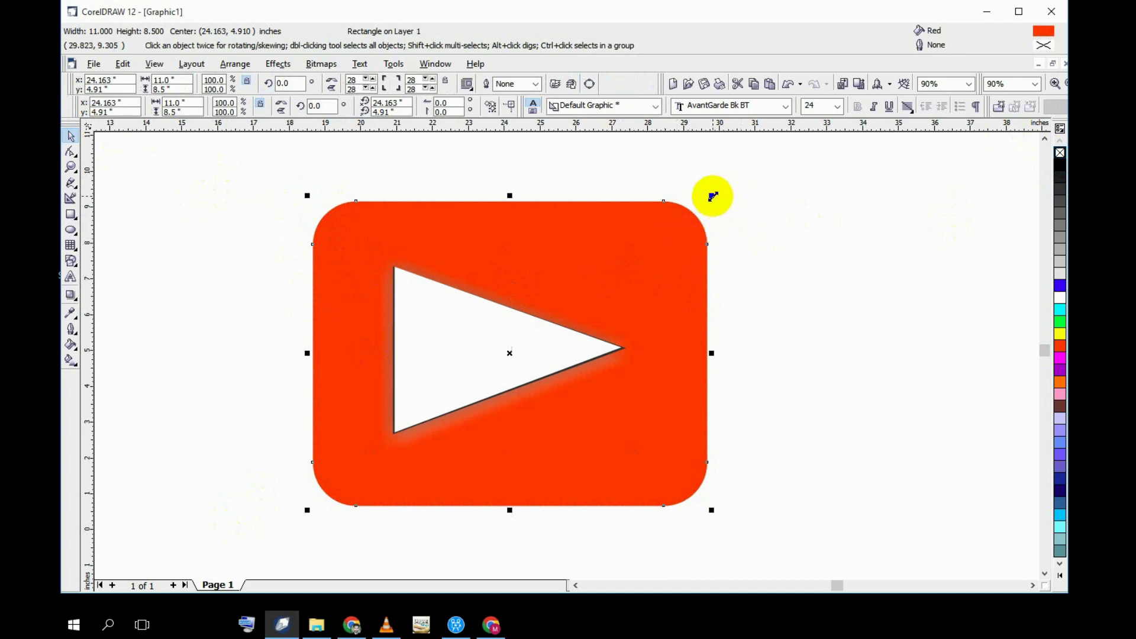
drag(712, 196, 723, 194)
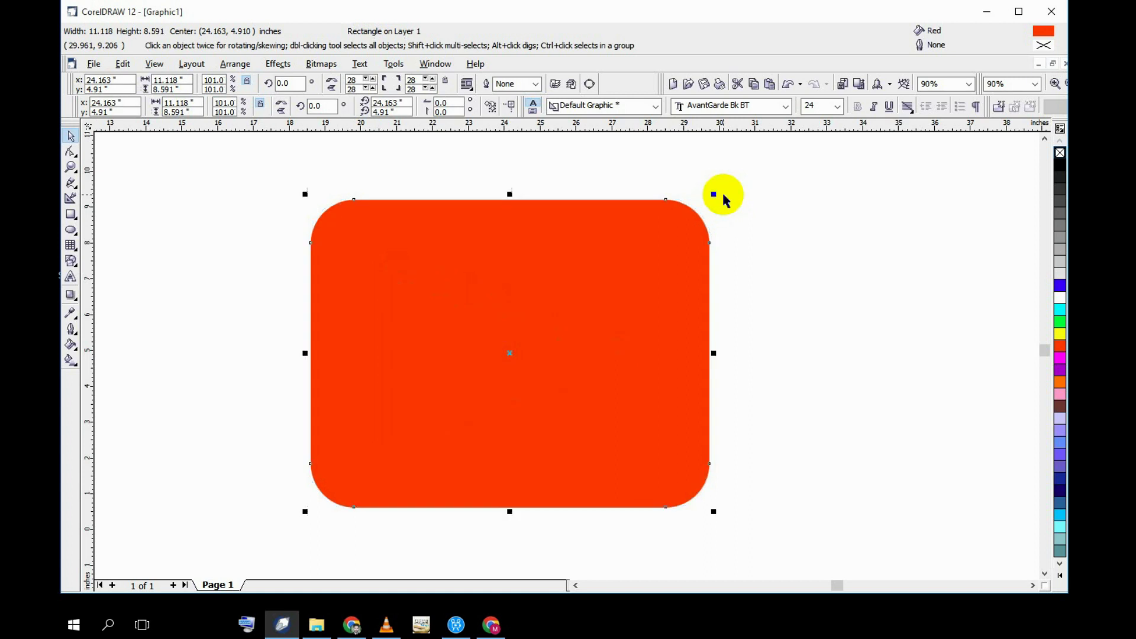
click(1059, 226)
click(655, 321)
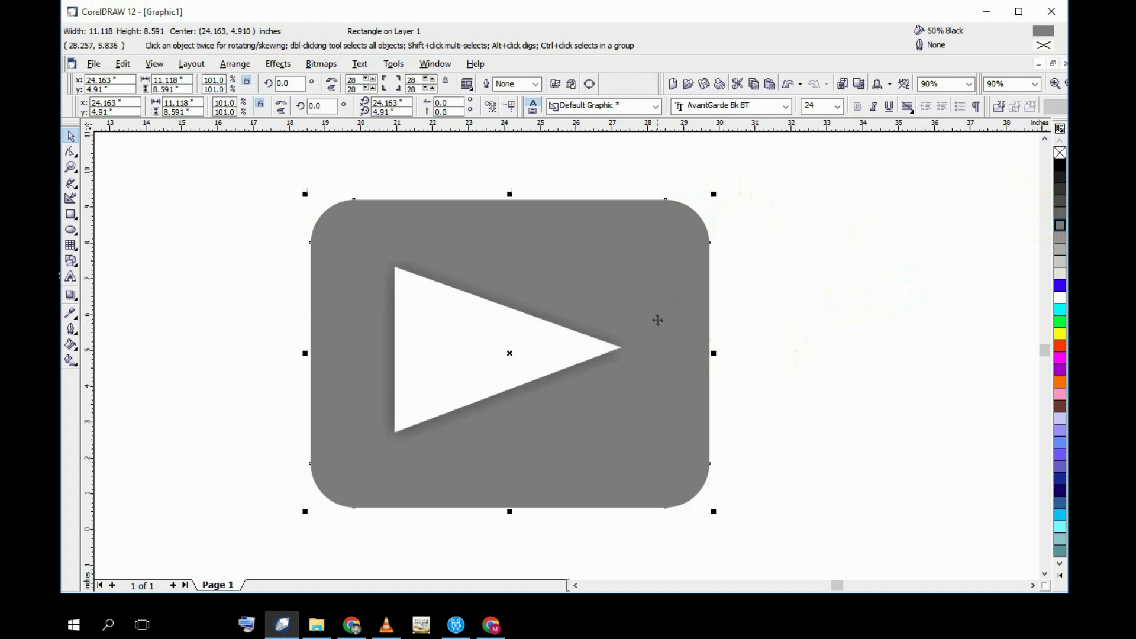
click(657, 320)
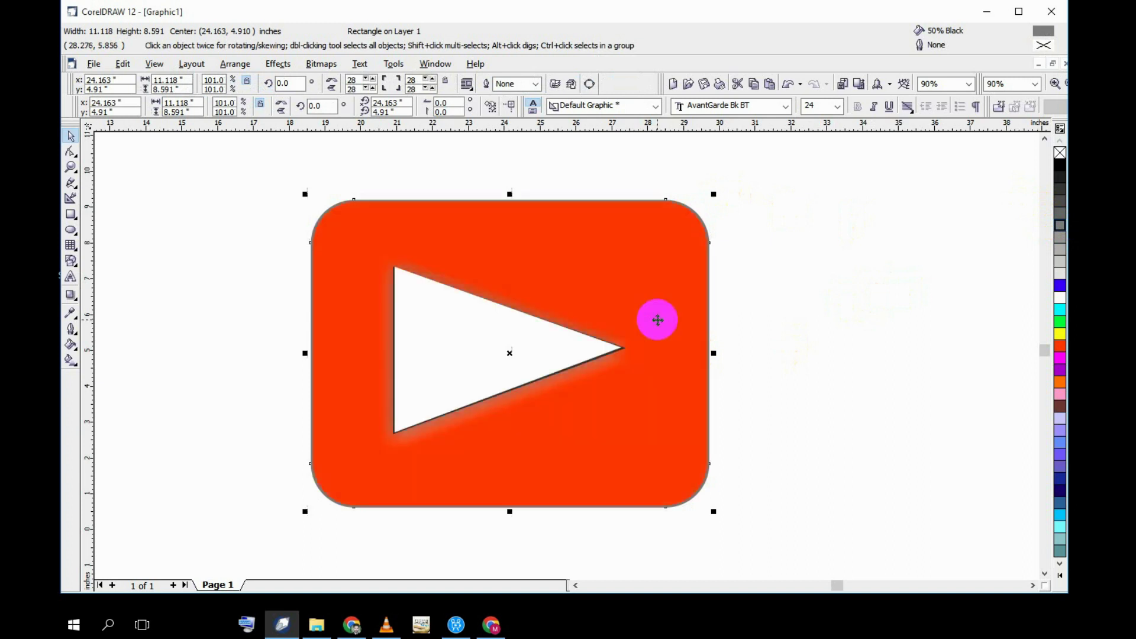
click(779, 259)
click(632, 246)
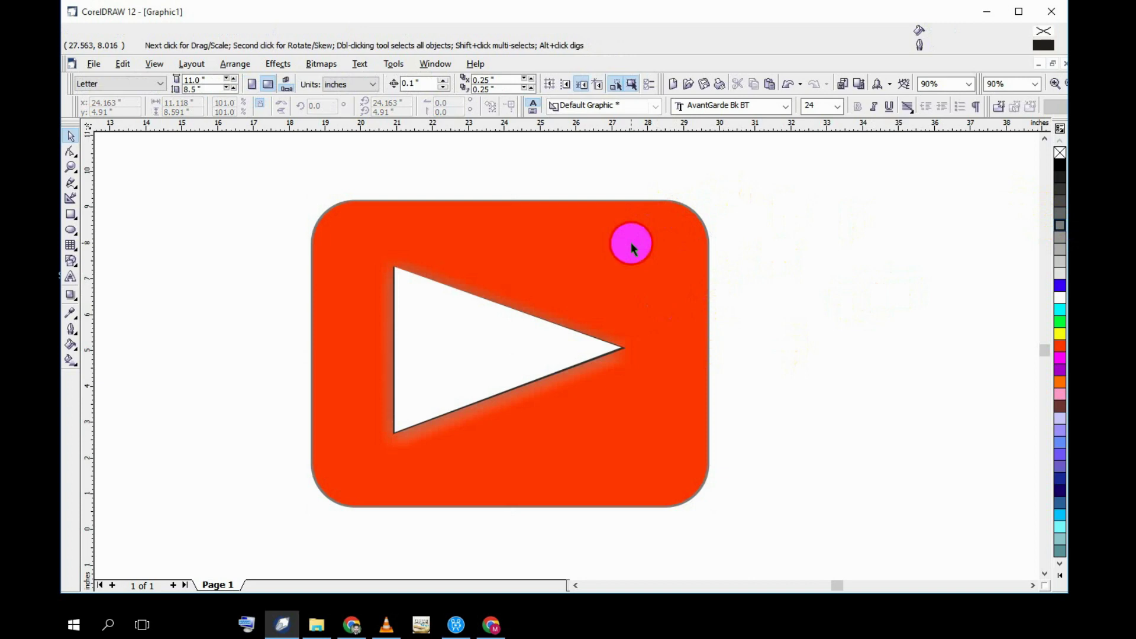
Drag an interactive drop shadow on the red rectangle from its top edge to its bottom edge.
click(72, 296)
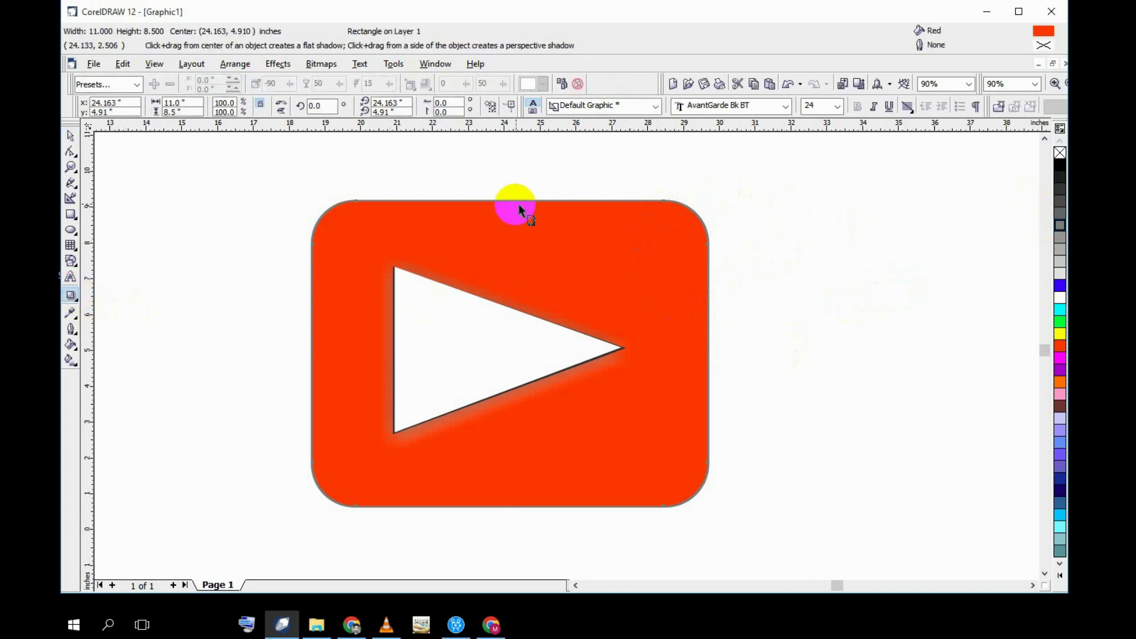
drag(506, 243, 510, 508)
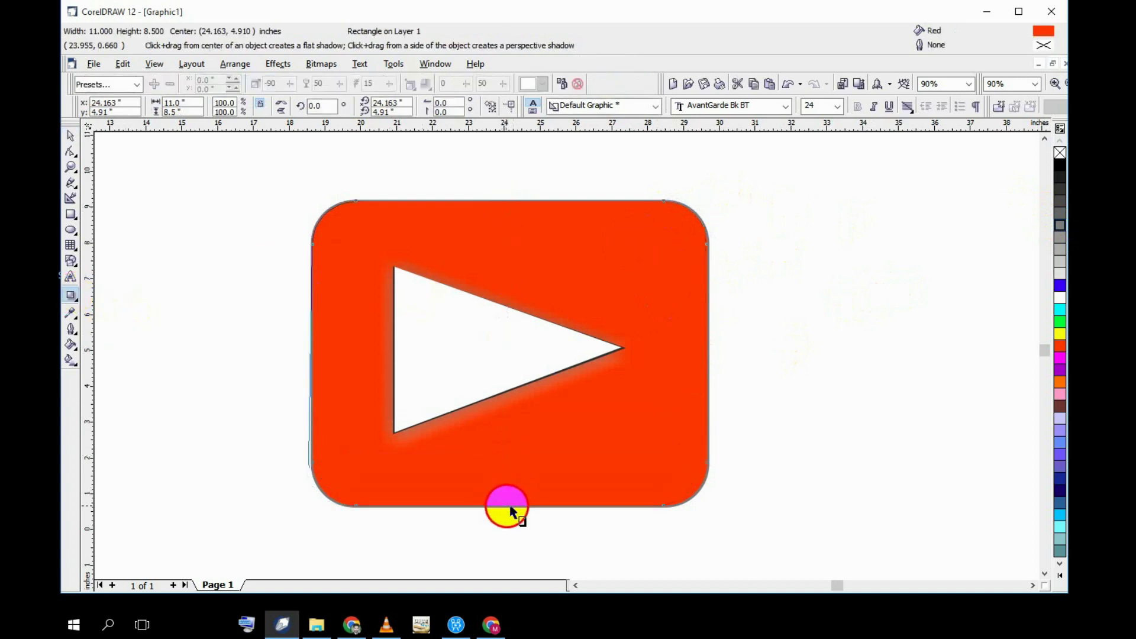
drag(511, 508, 510, 506)
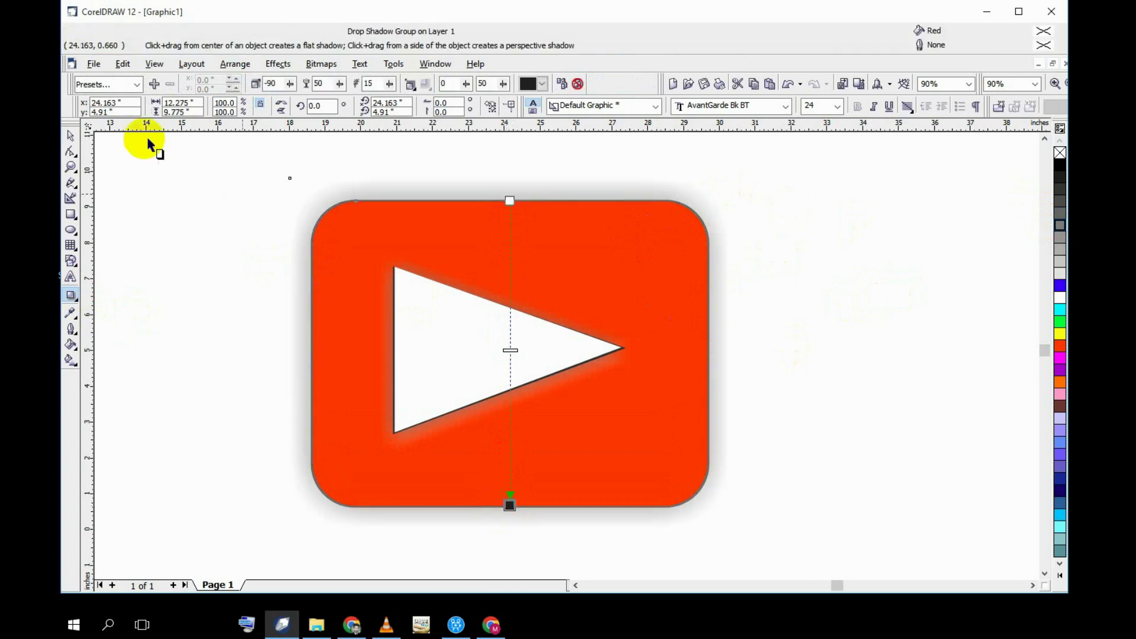
click(71, 135)
click(189, 207)
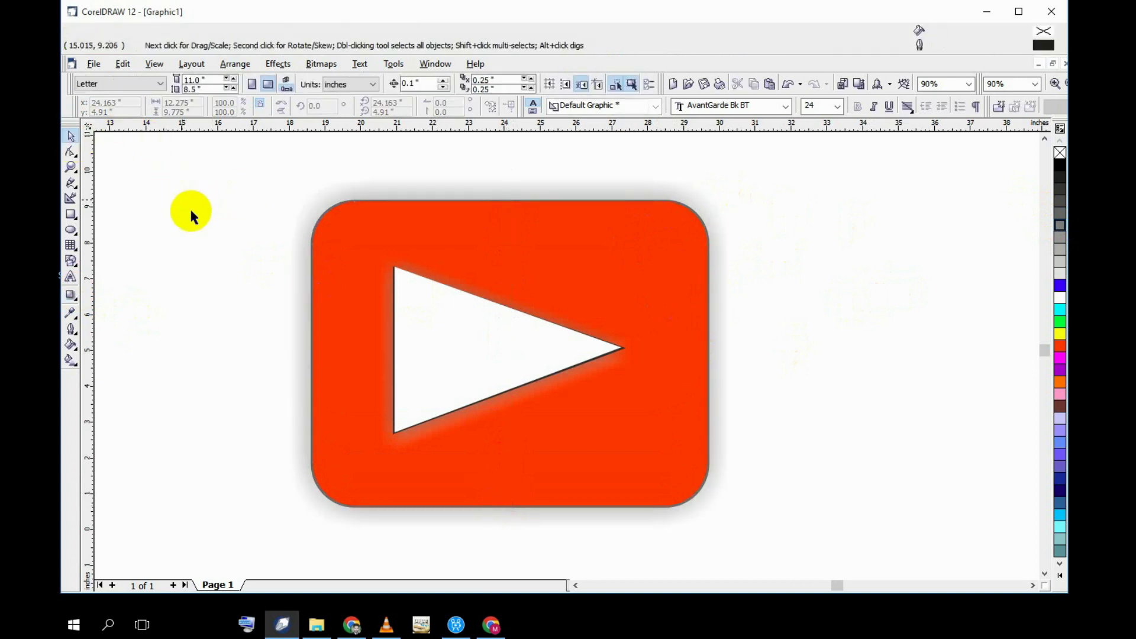
scroll(211, 219, down, 1)
scroll(220, 216, down, 1)
scroll(224, 218, down, 1)
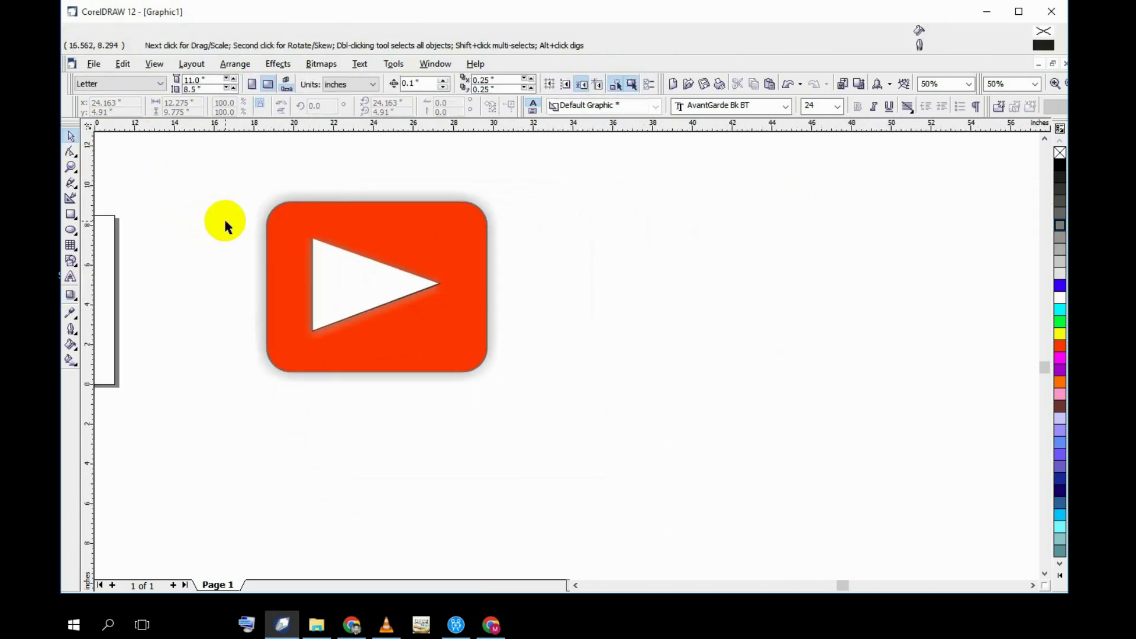
scroll(232, 208, up, 2)
scroll(274, 222, up, 1)
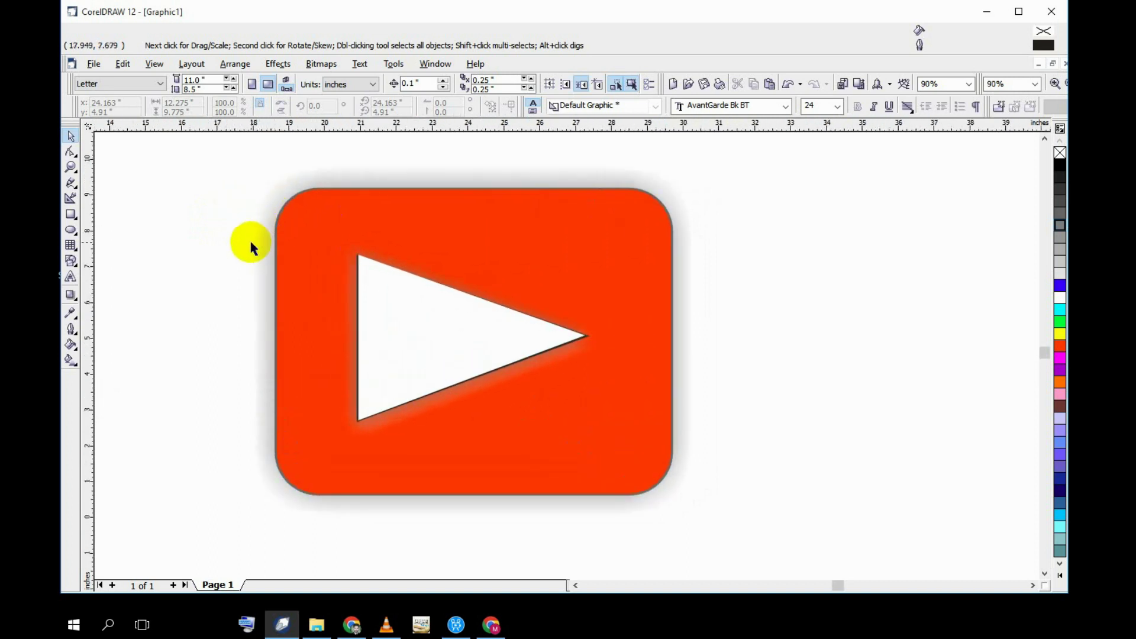